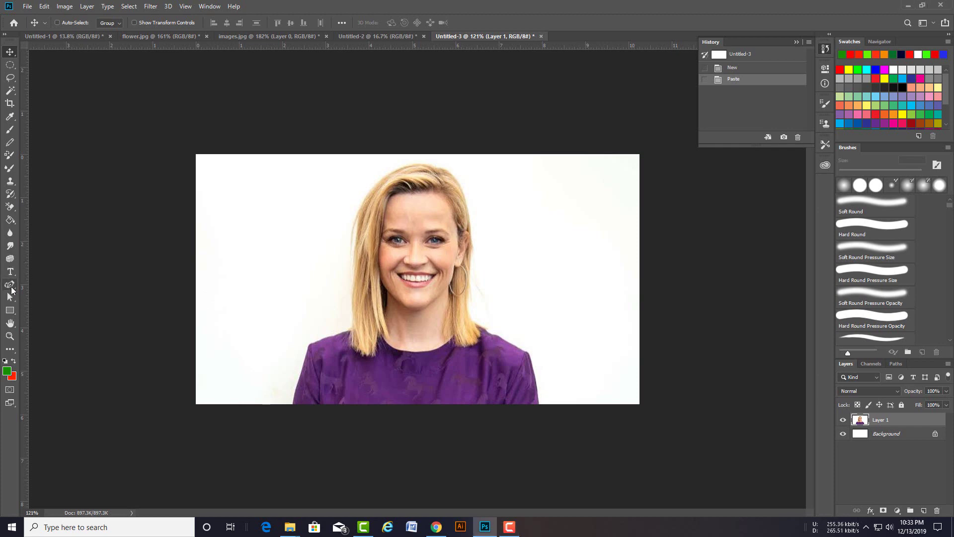
Select the standard Pen Tool (P) from the pen tool group in the toolbar
left_click(10, 284)
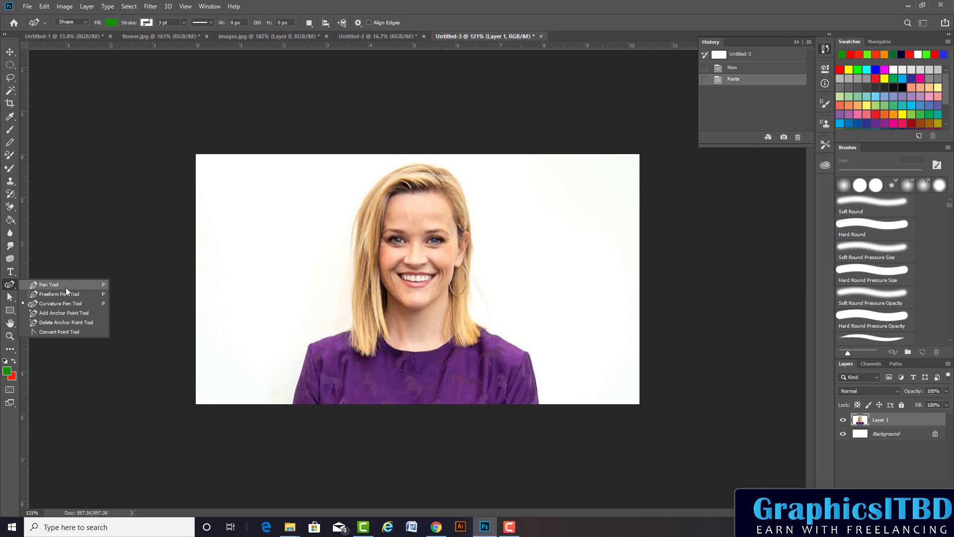
left_click(49, 285)
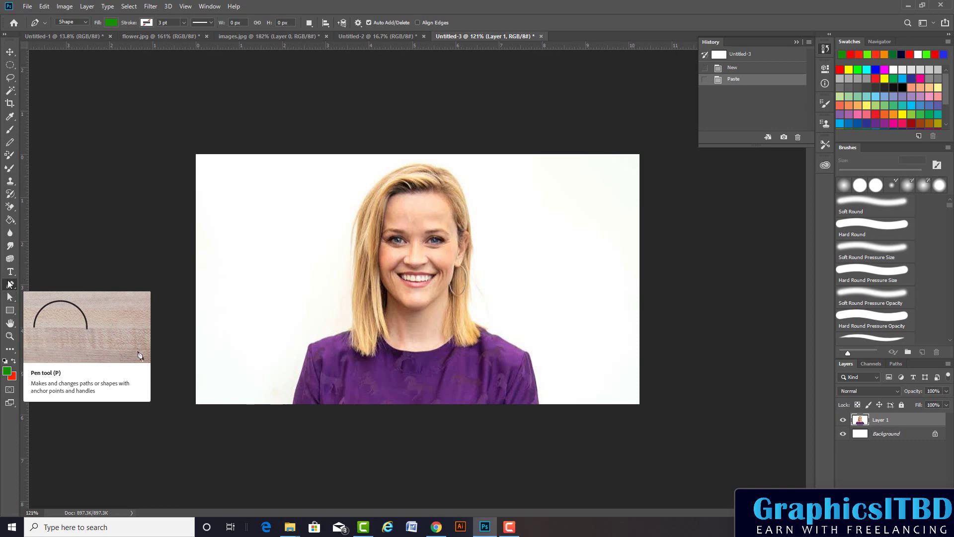
right_click(10, 285)
left_click(43, 282)
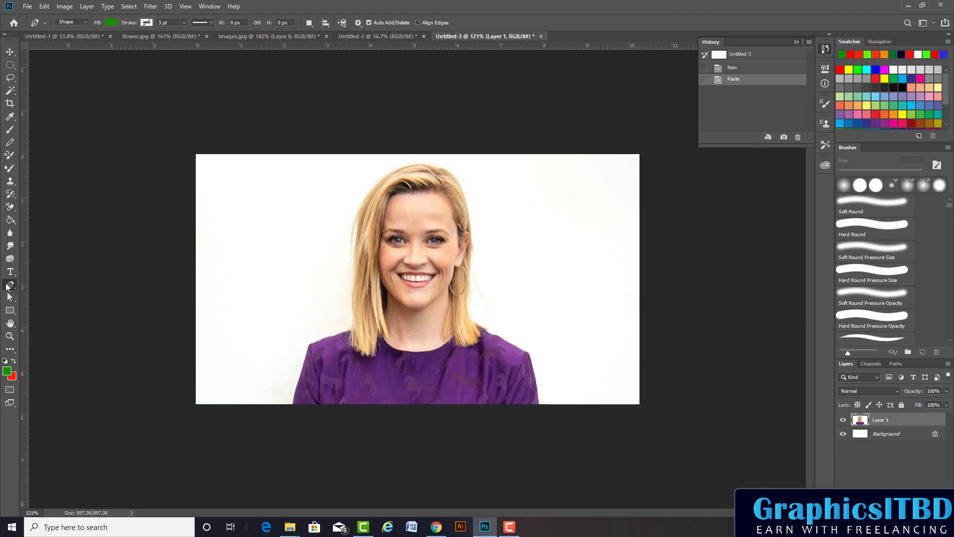
right_click(7, 286)
left_click(53, 286)
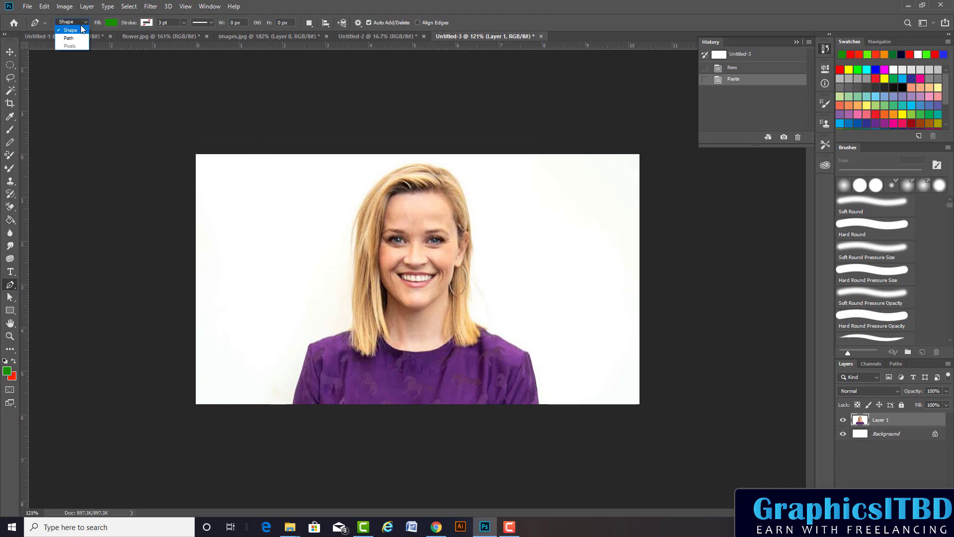
Switch the Pen tool mode from Shape to Path, keeping the standard pen active
left_click(70, 38)
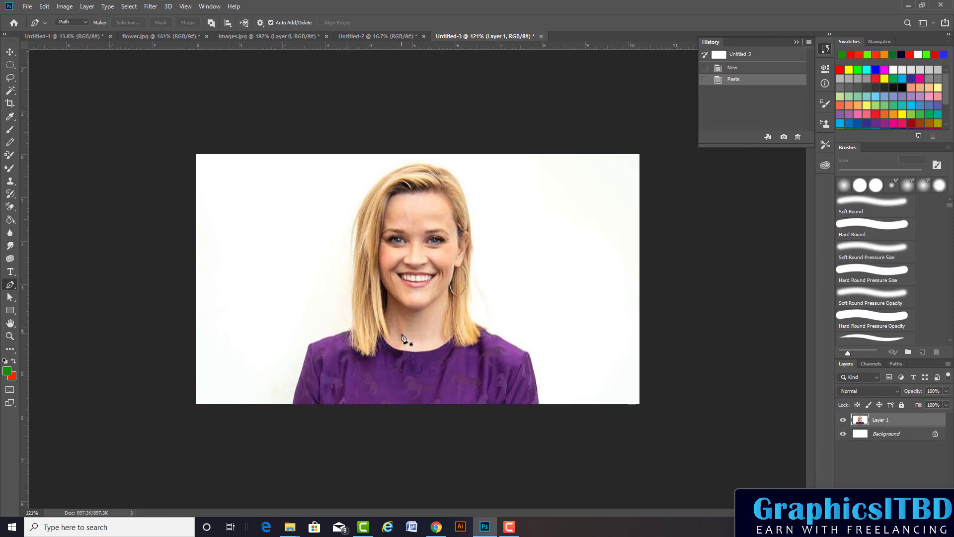
left_click(70, 23)
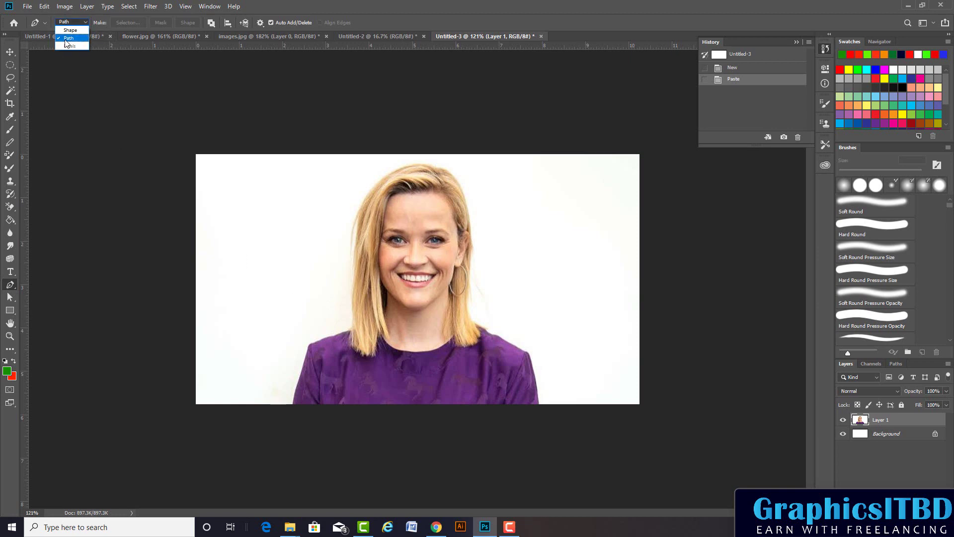
left_click(72, 39)
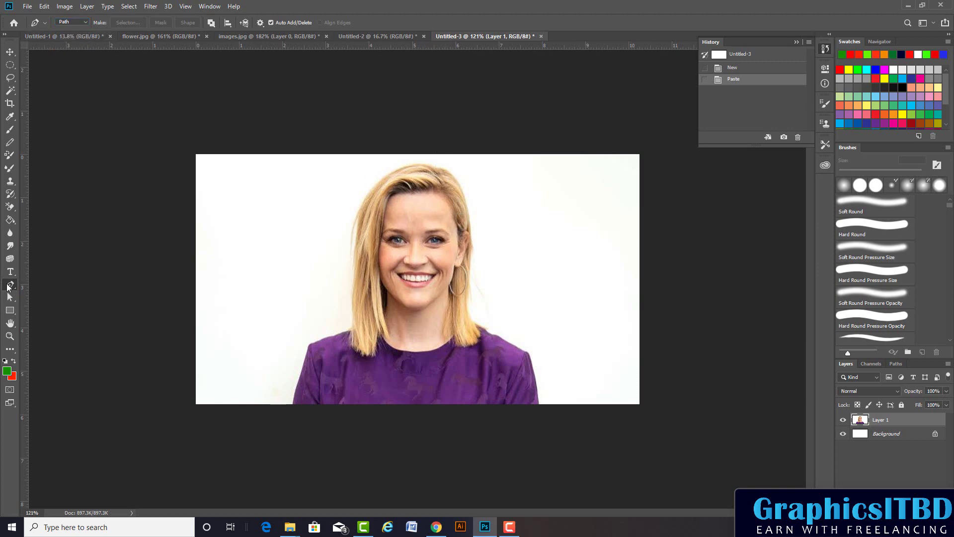
right_click(8, 287)
left_click(40, 287)
Zoom in and start a path at the shirt's bottom-left edge, then undo it
scroll(308, 408, "up", 5)
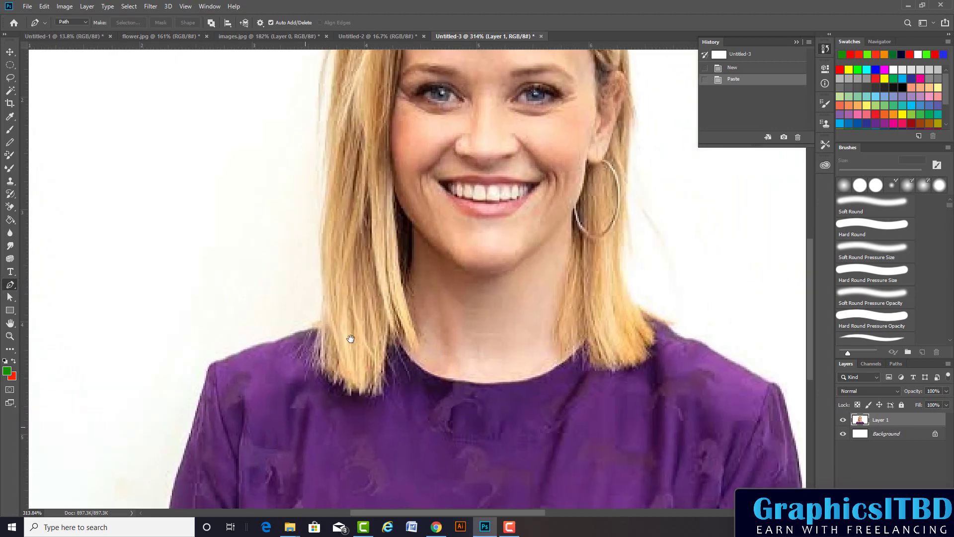
left_click_drag(351, 338, 397, 244)
left_click(216, 417)
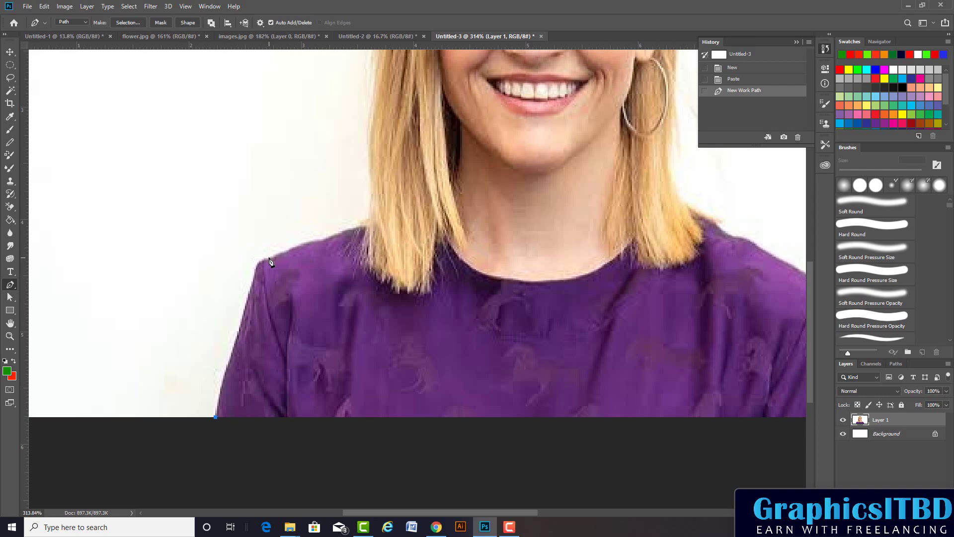
left_click_drag(234, 342, 240, 316)
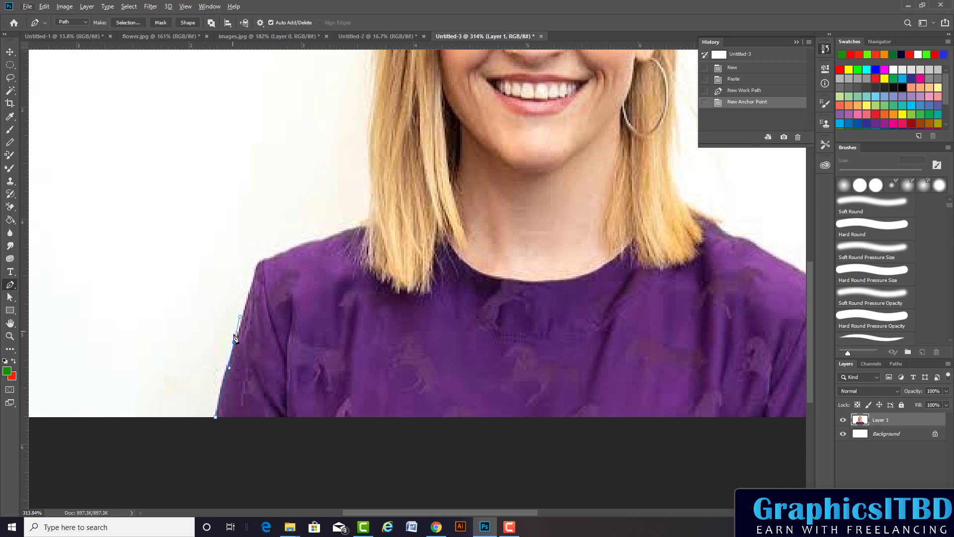
scroll(236, 347, "up", 2)
scroll(236, 348, "up", 3)
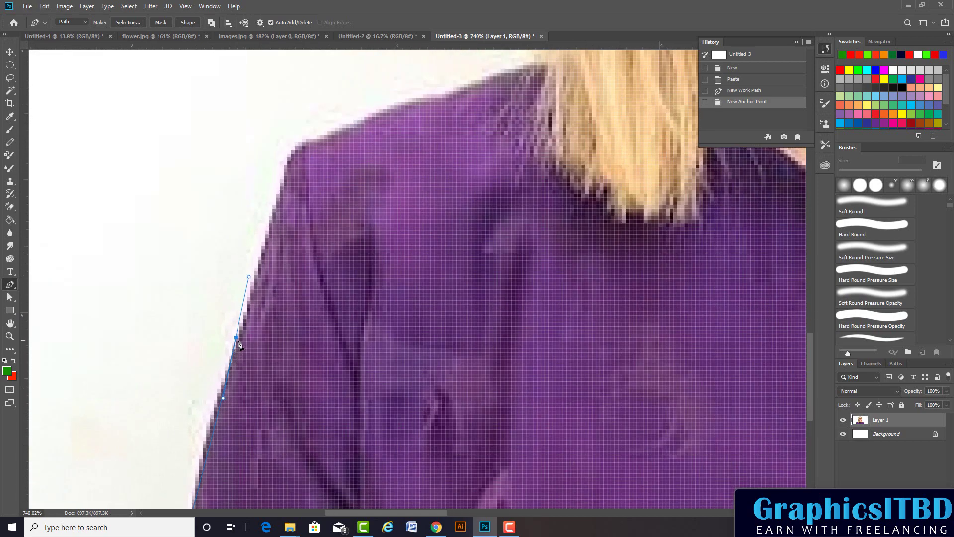
scroll(239, 344, "down", 2)
key("ctrl+z")
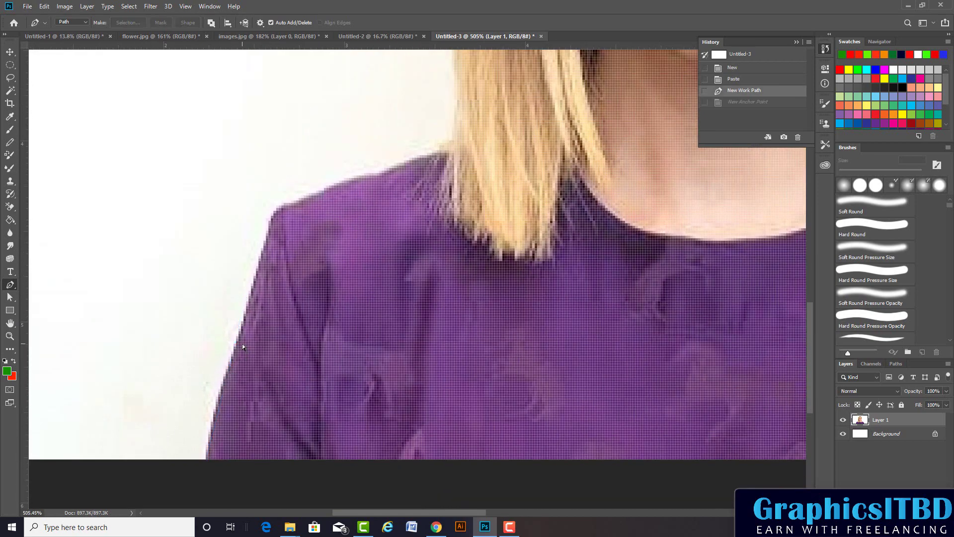
key("ctrl+z")
Restart the path at the shirt's bottom edge with a curved anchor up its left edge
left_click(205, 459)
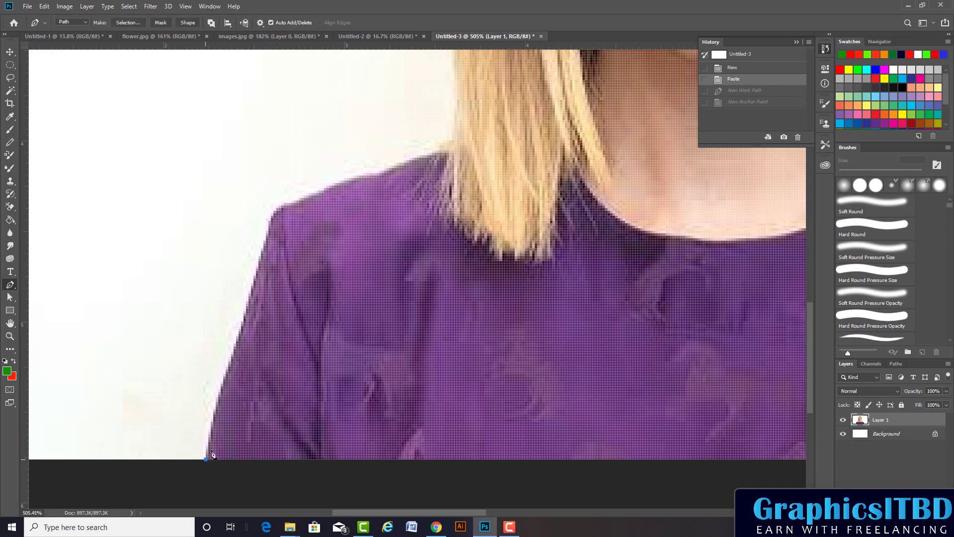
left_click(228, 369)
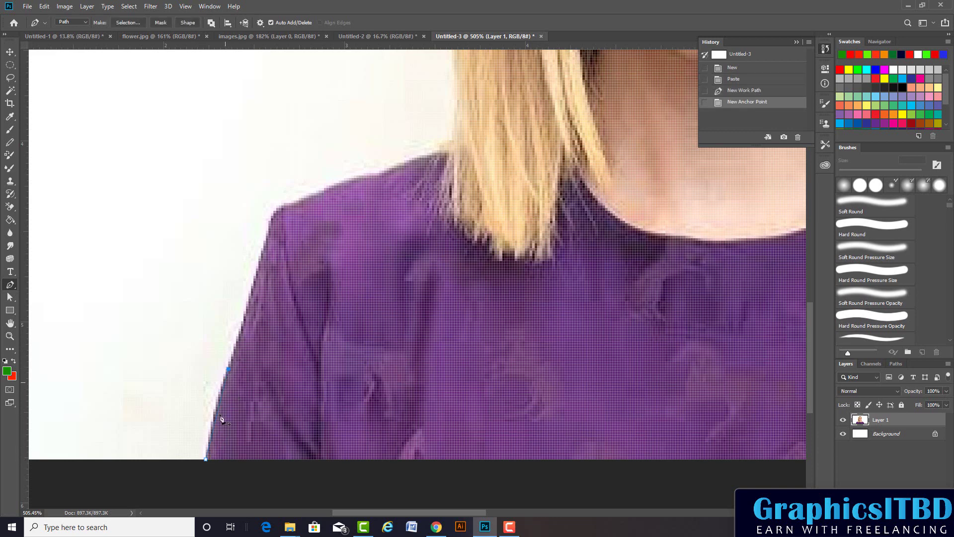
key("ctrl+z")
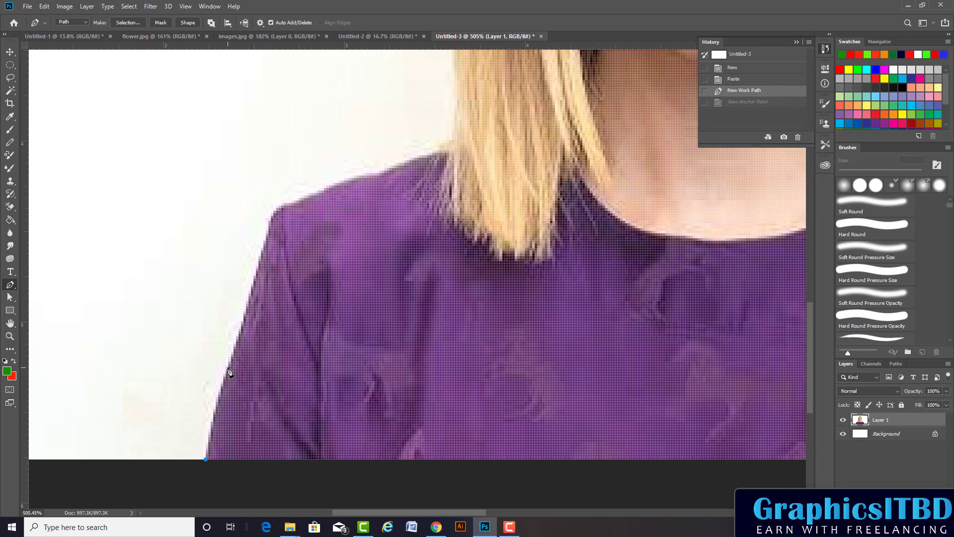
left_click_drag(228, 366, 237, 357)
left_click_drag(237, 356, 233, 356)
left_click_drag(237, 354, 237, 351)
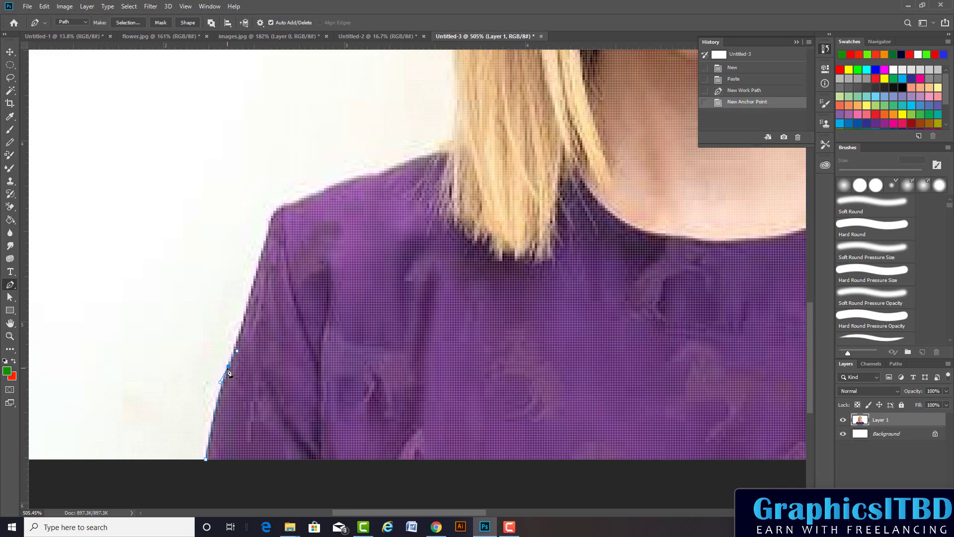
scroll(229, 372, "up", 3)
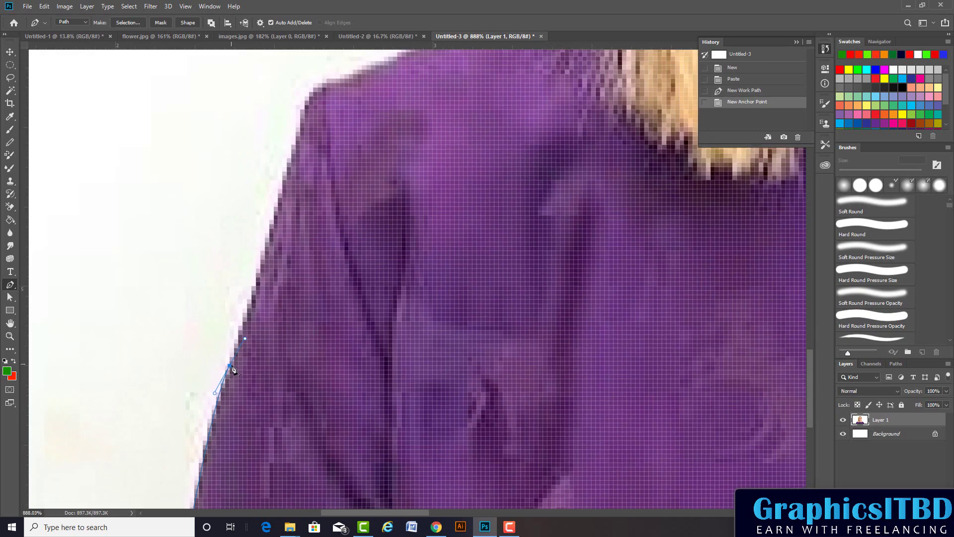
scroll(232, 370, "down", 3)
scroll(233, 370, "up", 2)
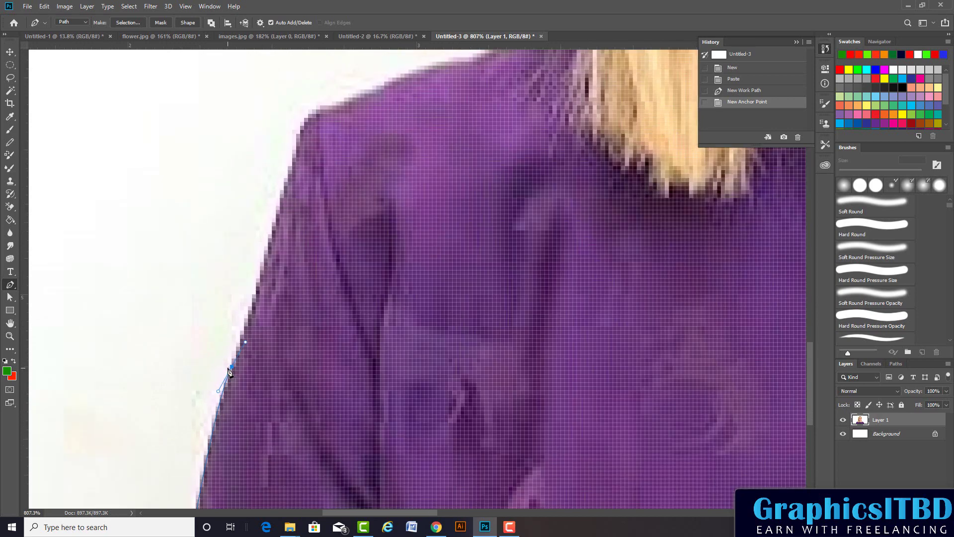
scroll(232, 371, "up", 2)
scroll(238, 370, "up", 2)
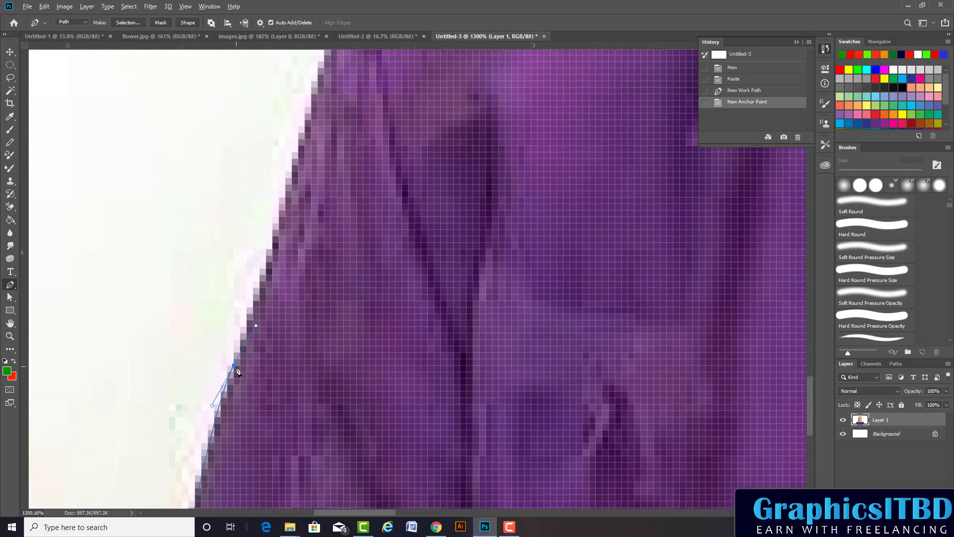
Remove the new anchor's outgoing handle, undoing a stray extra anchor
left_click(237, 370)
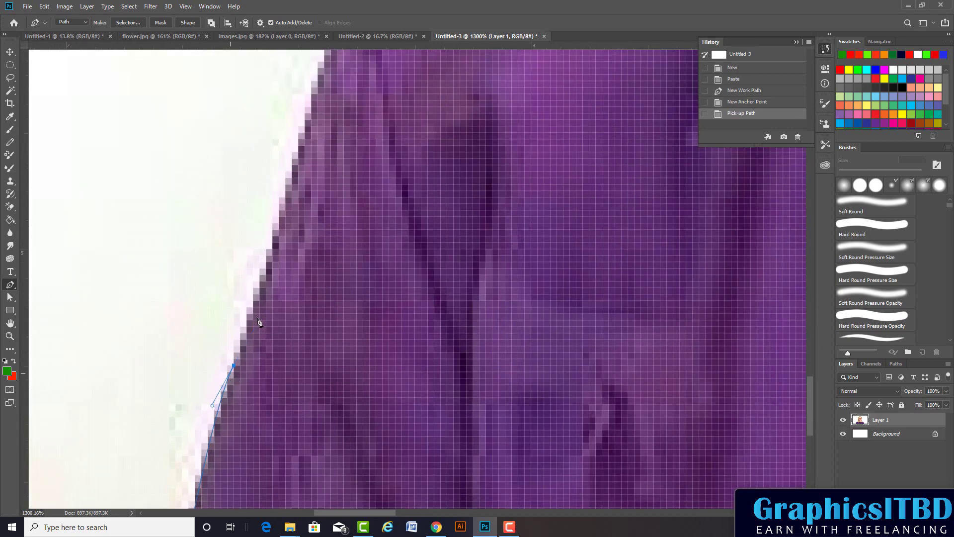
scroll(258, 322, "down", 3)
scroll(258, 324, "up", 2)
key("ctrl+z")
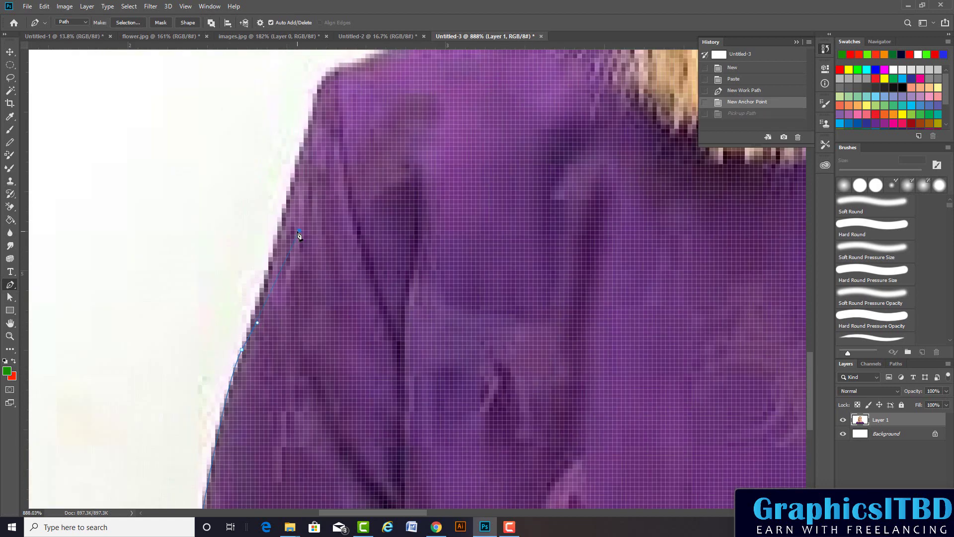
left_click(298, 232)
key("ctrl+z")
scroll(241, 338, "down", 1)
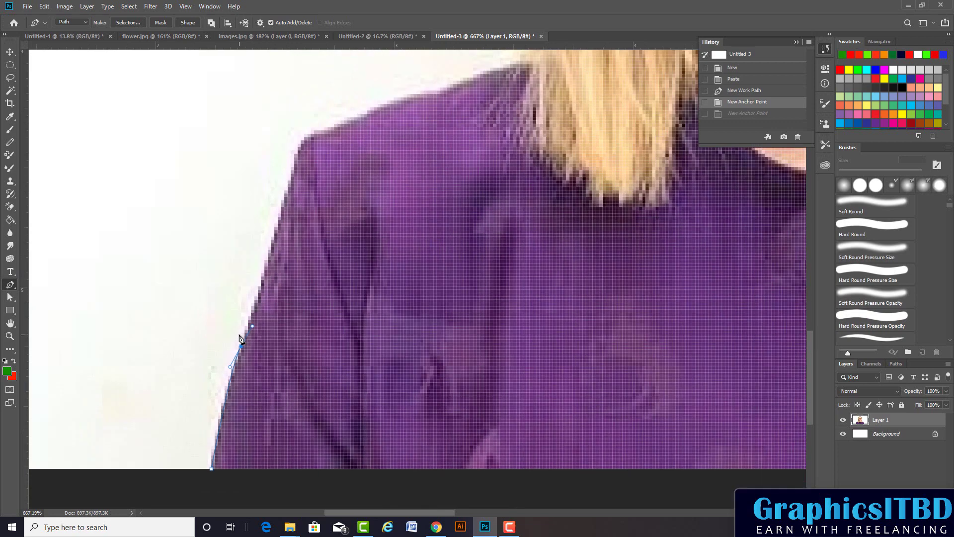
left_click(241, 346)
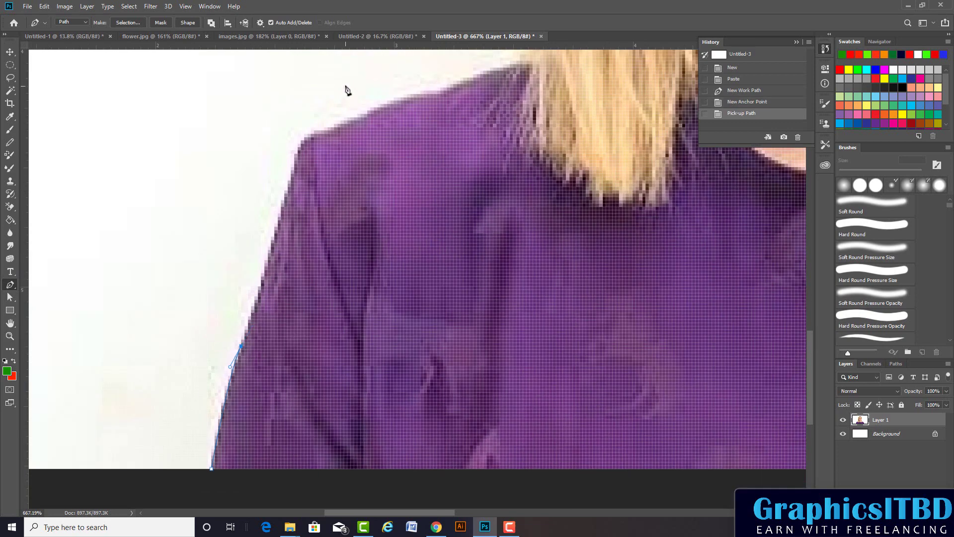
scroll(338, 109, "down", 1)
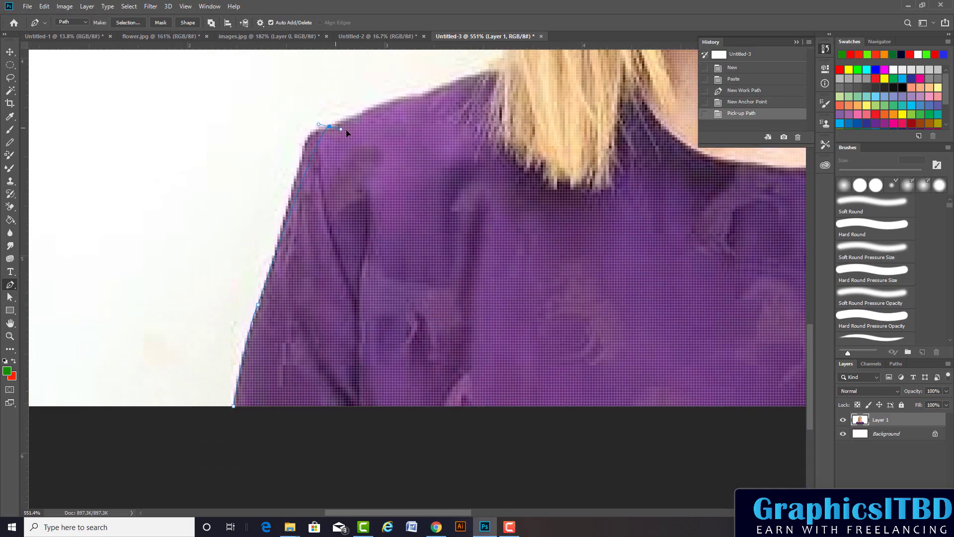
Add anchors at the shoulder corner and along its top, dropping their outgoing handles
left_click(308, 125)
key("ctrl+z")
mouse_move(302, 148)
left_mouse_down()
mouse_move(302, 134)
mouse_move(259, 249)
left_mouse_up()
left_click(303, 148, "alt")
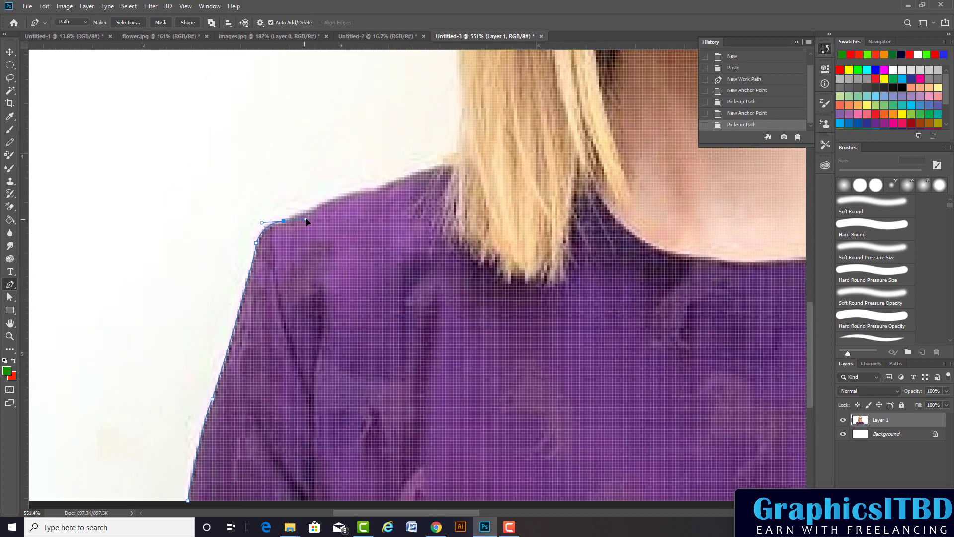
left_click(284, 222)
left_click(284, 221, "alt")
scroll(286, 224, "down", 3)
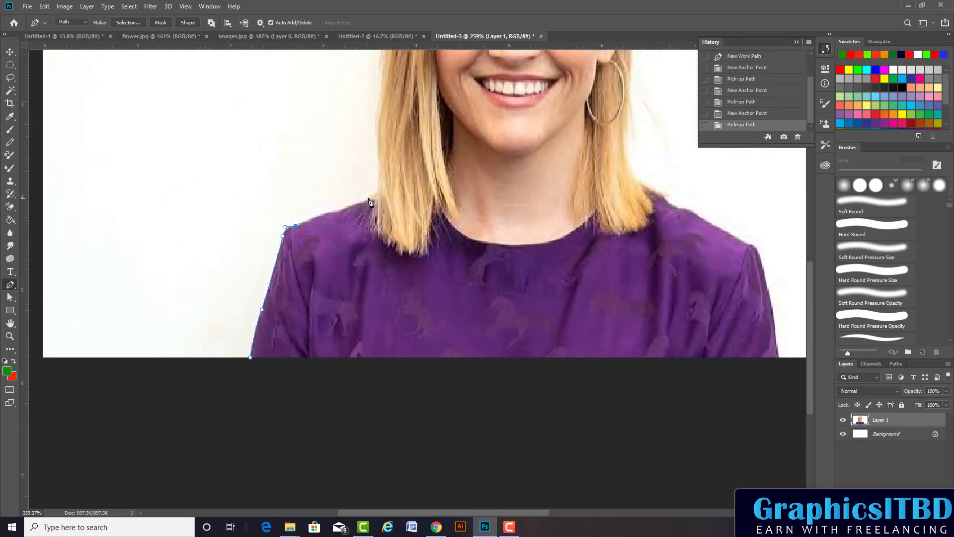
Add handle-free anchors up the hair's left edge, undoing two misplaced points
left_click(376, 196, "alt")
left_click_drag(378, 198, 334, 202)
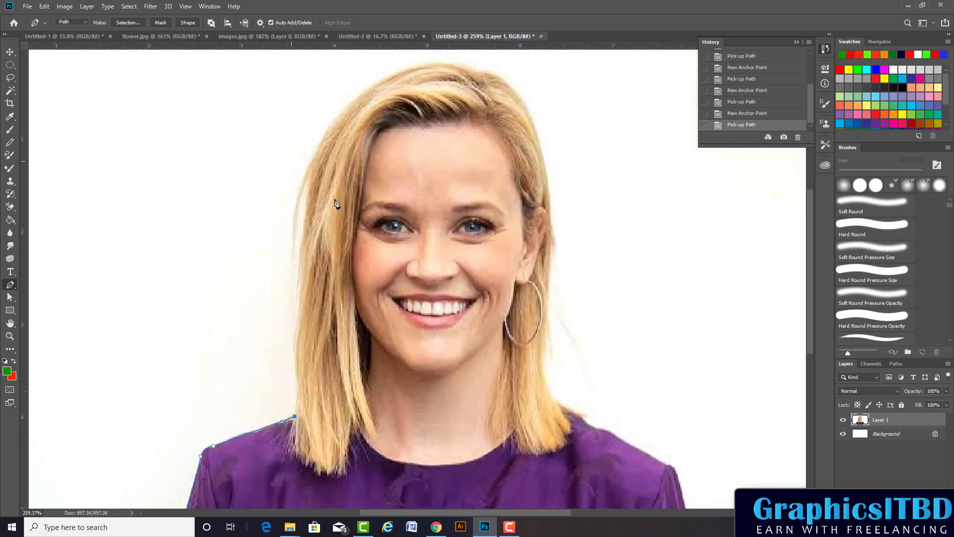
mouse_move(300, 289)
left_mouse_down()
mouse_move(311, 256)
mouse_move(307, 286)
left_mouse_up()
left_click(300, 289, "alt")
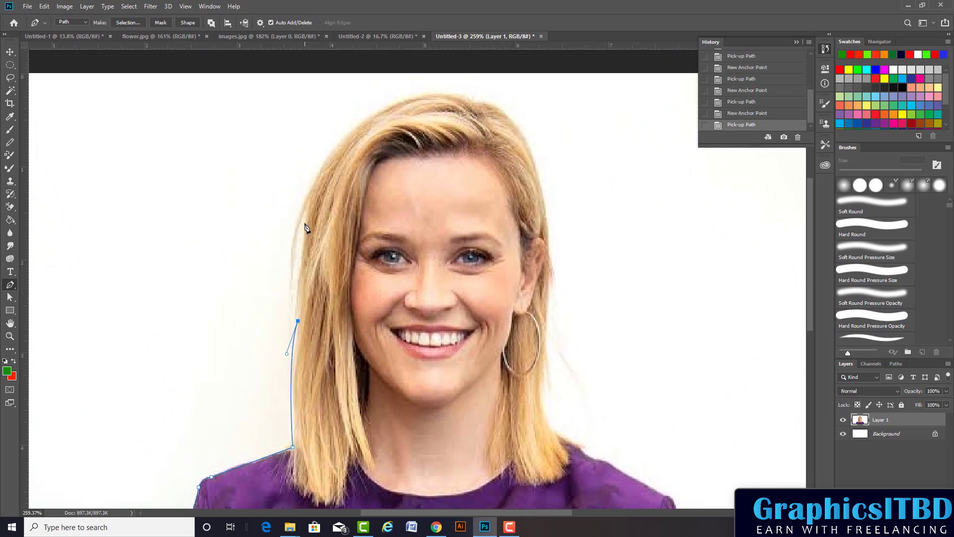
left_click_drag(293, 230, 297, 209)
key("ctrl+z")
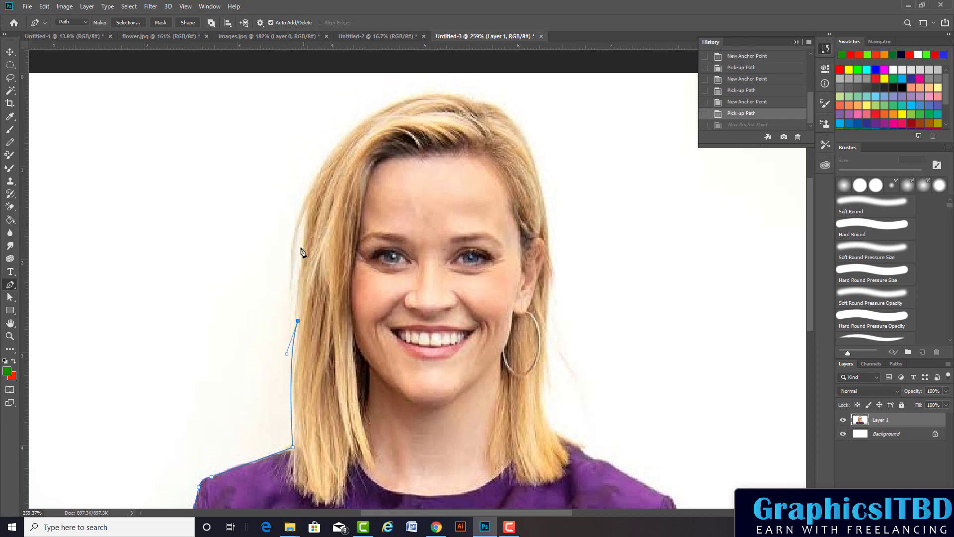
left_click_drag(300, 243, 311, 208)
key("ctrl+z")
left_click_drag(299, 264, 305, 241)
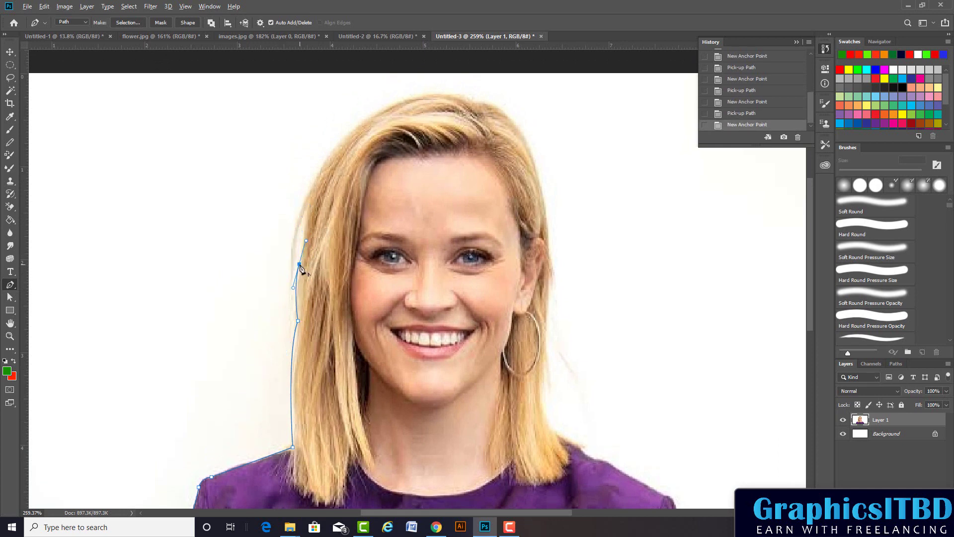
left_click(299, 264, "alt")
Place two curved anchors across the top of the head, dropping each outgoing handle
scroll(336, 245, "down", 2, "alt")
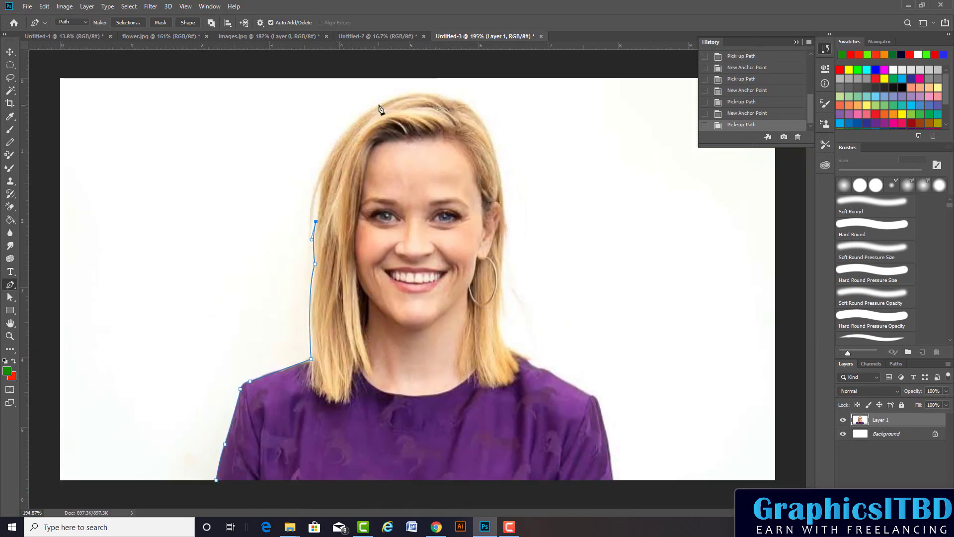
left_click_drag(379, 105, 457, 60)
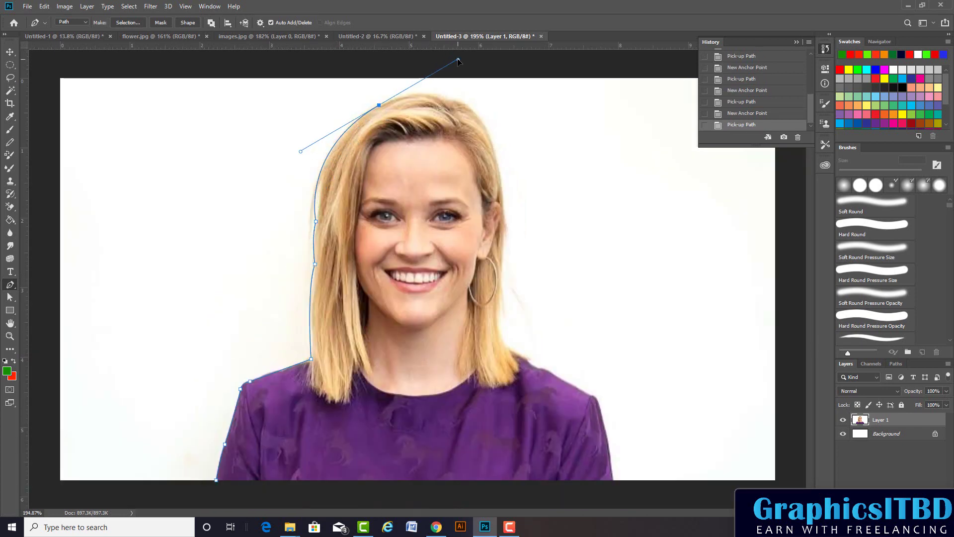
left_click(378, 105, "alt")
scroll(423, 104, "up", 2, "alt")
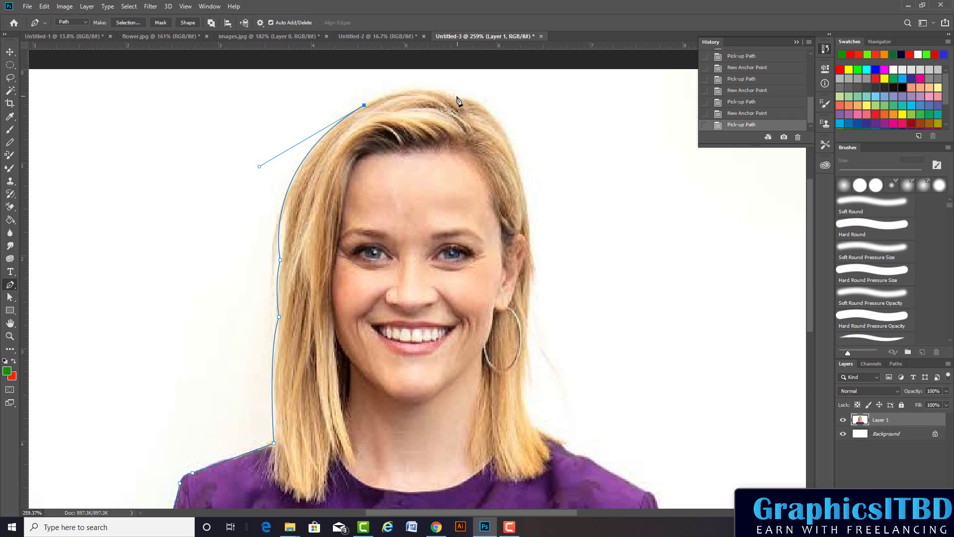
left_click_drag(457, 96, 500, 113)
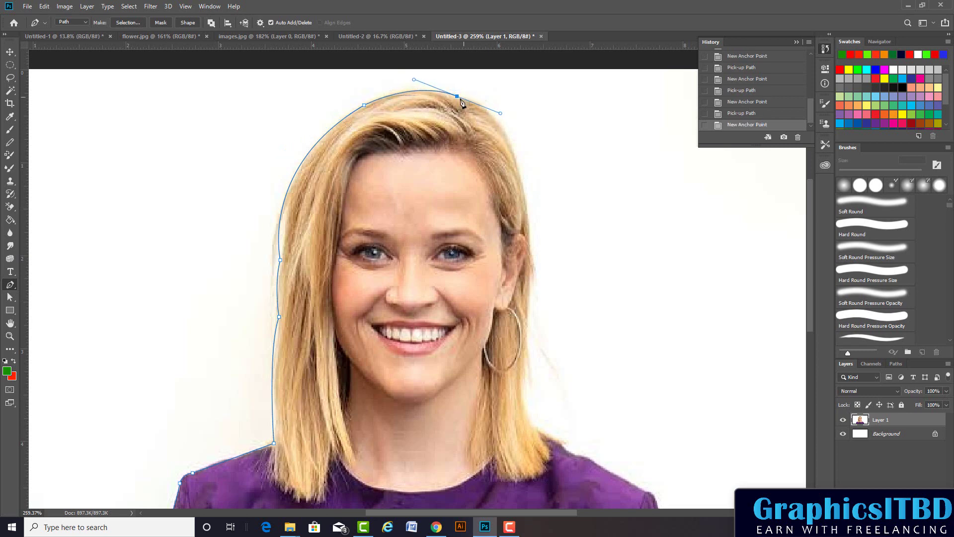
left_click(457, 97, "alt")
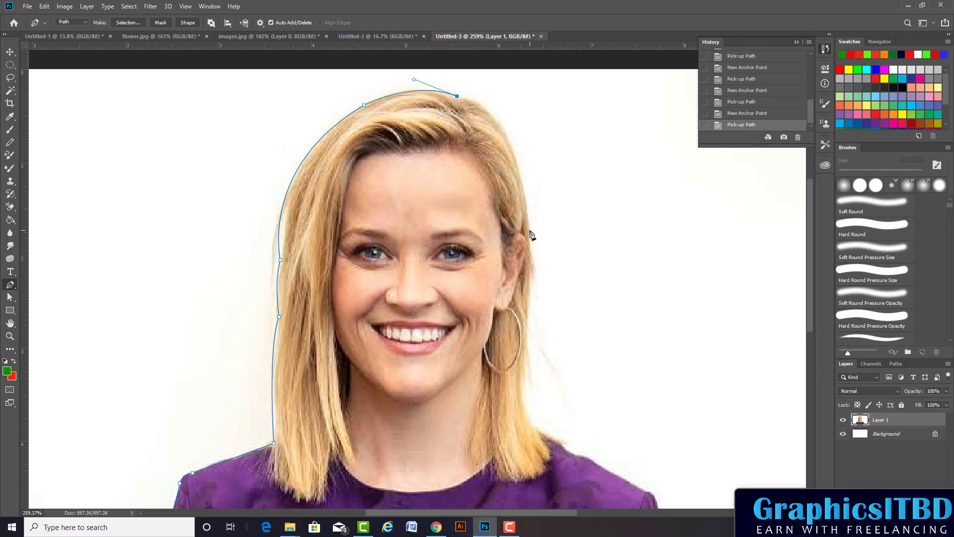
Add anchors down the right hair edge to its tip, converting them to sharp corners
left_click_drag(531, 230, 537, 367)
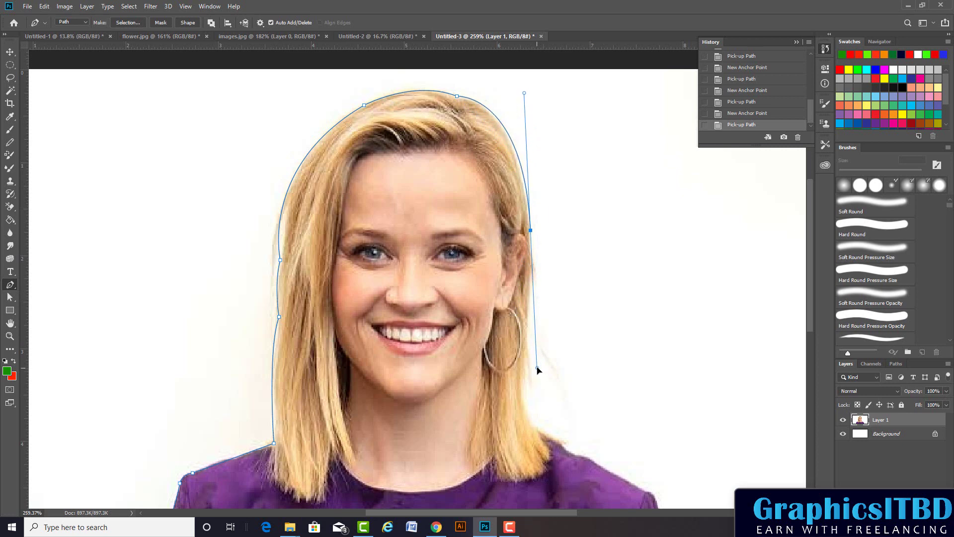
left_click(530, 230, "alt")
mouse_move(526, 336)
left_mouse_down()
mouse_move(515, 290)
mouse_move(506, 323)
left_mouse_up()
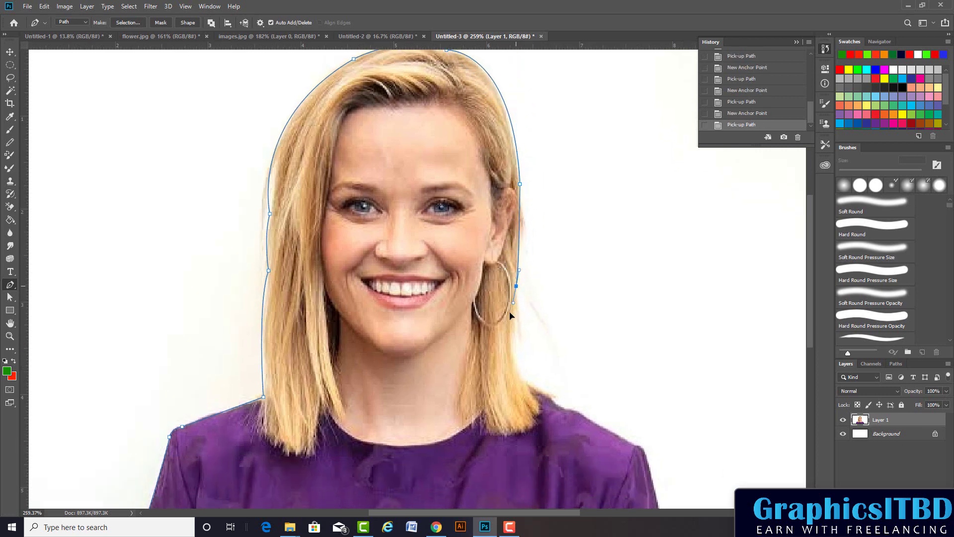
left_click(516, 286, "alt")
left_click_drag(521, 373, 533, 405)
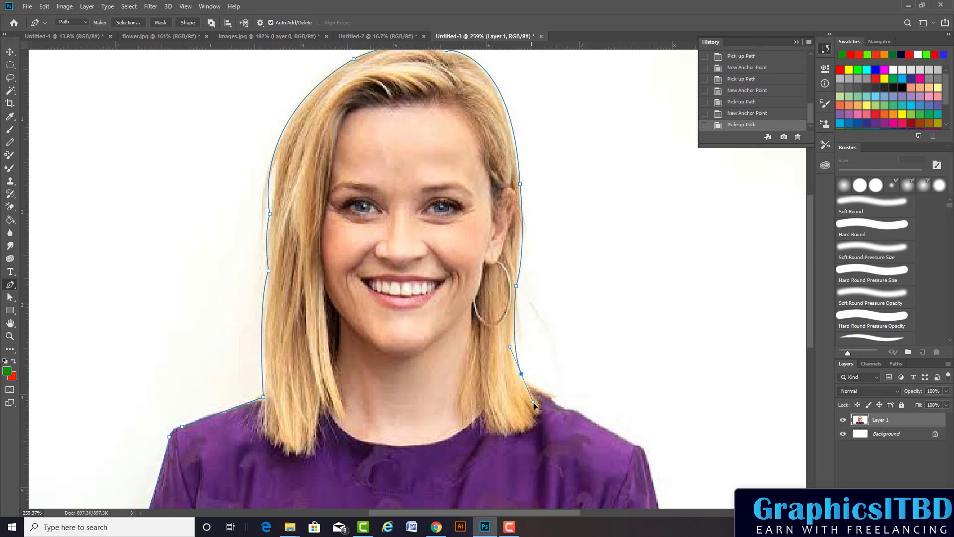
left_click(521, 373, "alt")
Add an anchor along the right shoulder, undoing a misplaced second one
left_click_drag(559, 406, 563, 413)
scroll(590, 423, "up", 1)
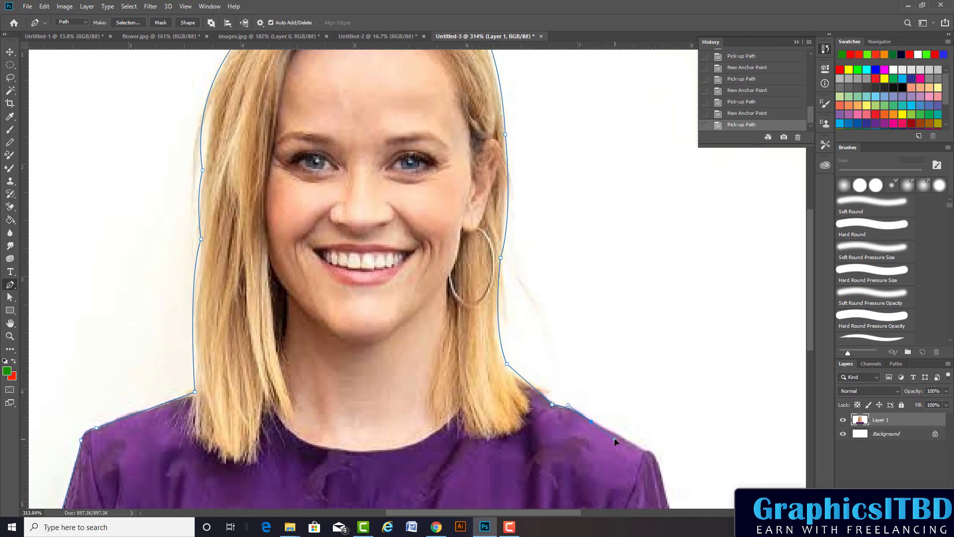
scroll(615, 442, "down", 2)
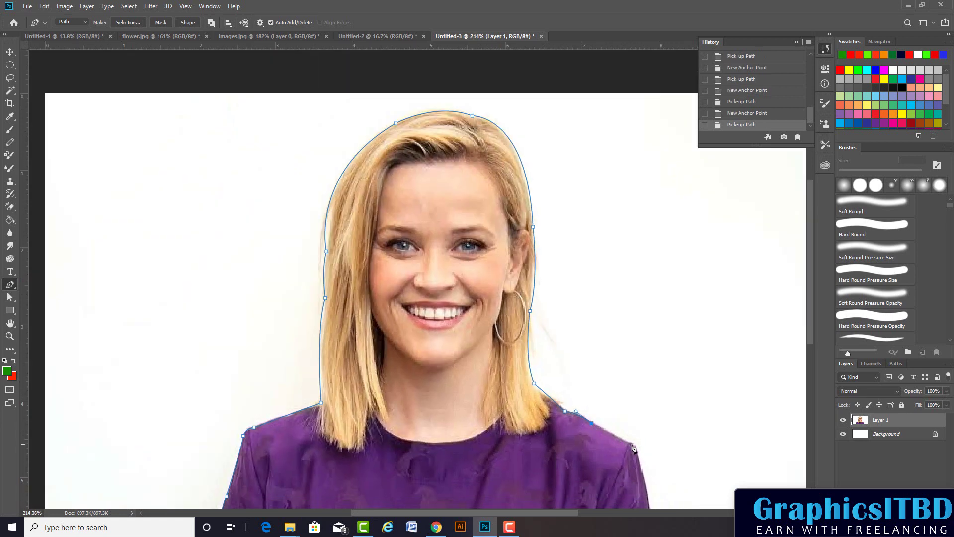
left_click_drag(632, 443, 640, 453)
key("ctrl+z")
scroll(640, 453, "down", 2)
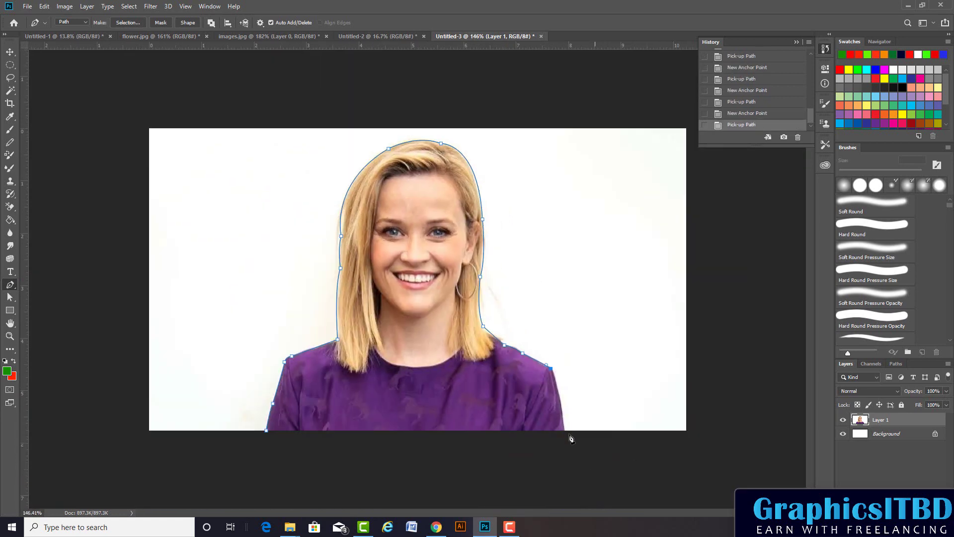
Place a corner anchor at the image's bottom edge and close the path at the starting anchor
left_click_drag(565, 432, 571, 488)
left_click(566, 432, "alt")
scroll(564, 436, "down", 4)
scroll(565, 436, "down", 1)
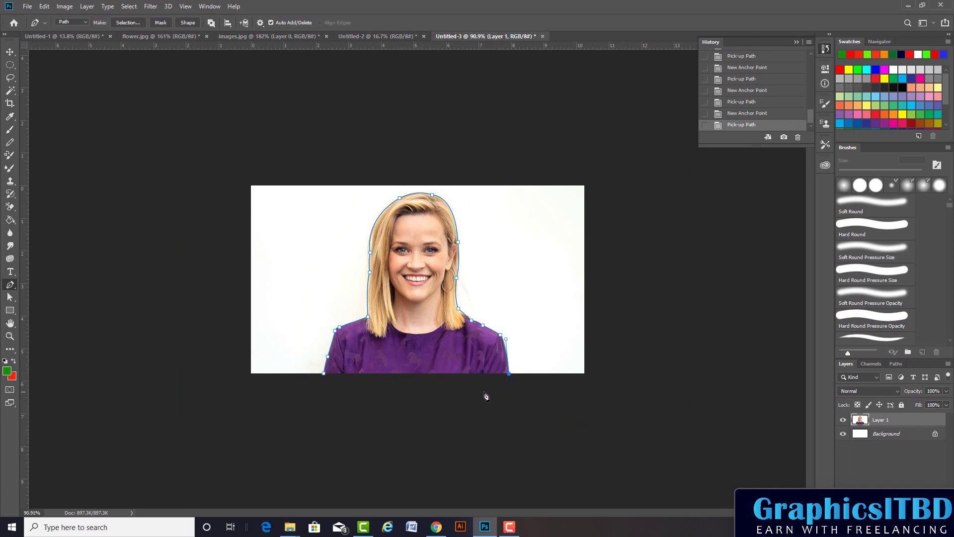
left_click(325, 377)
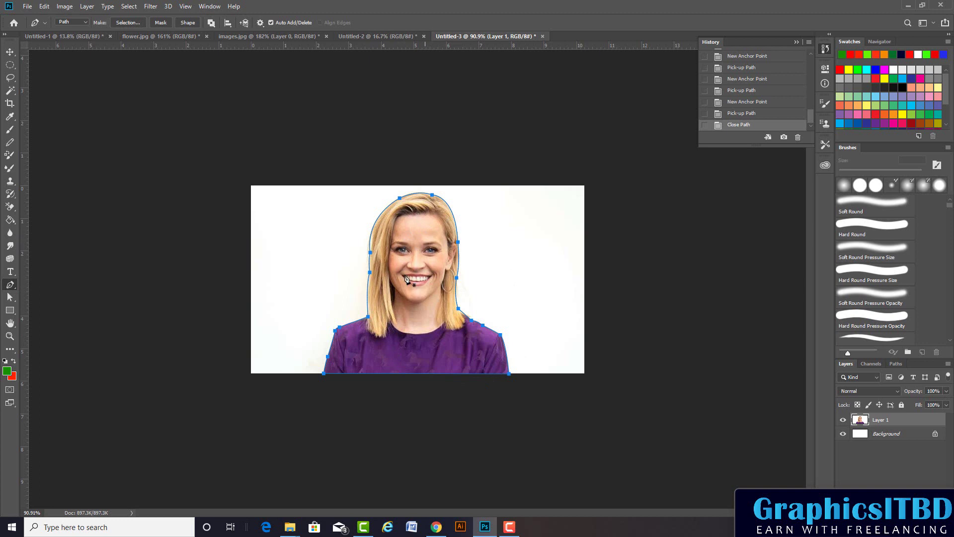
Convert the closed path to a selection via Make Selection… and confirm with OK
right_click(422, 259)
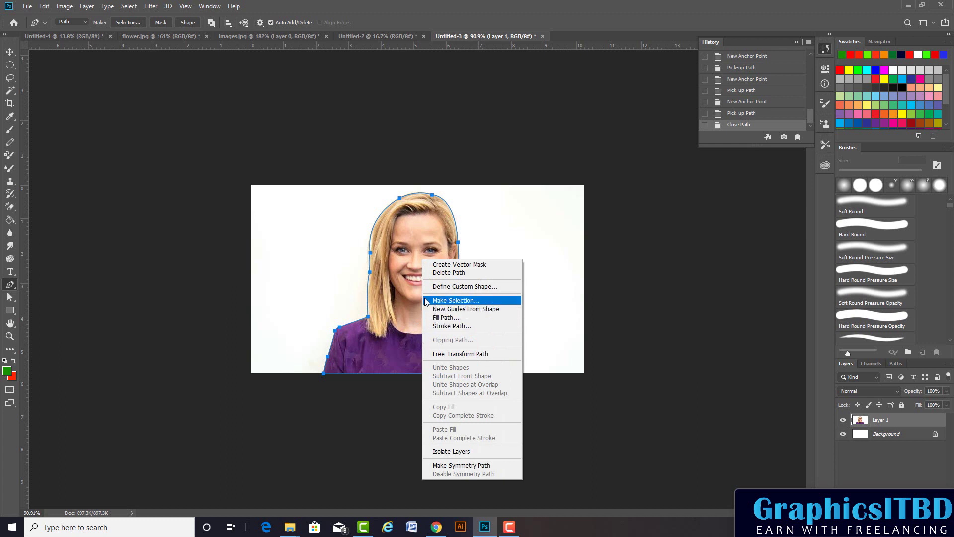
left_click(458, 299)
left_click(528, 141)
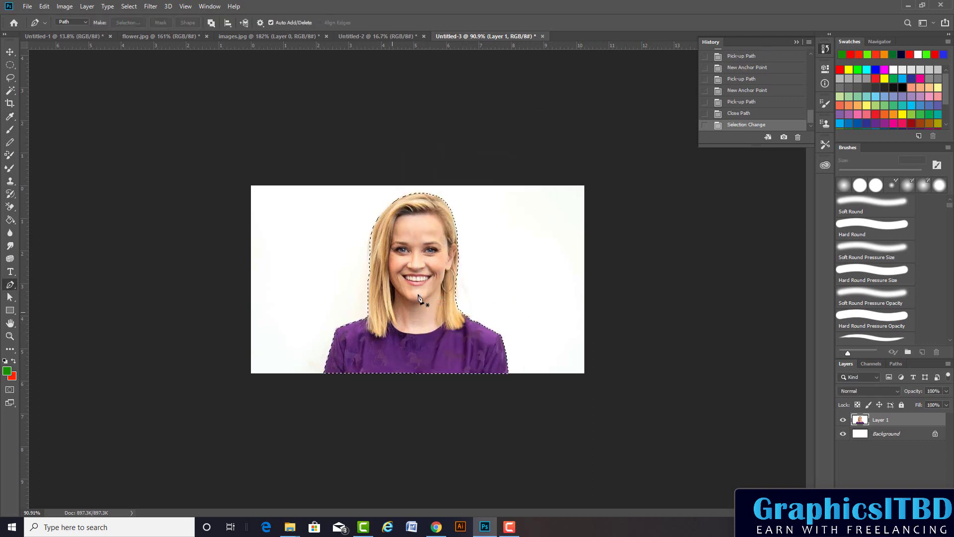
left_click(10, 52)
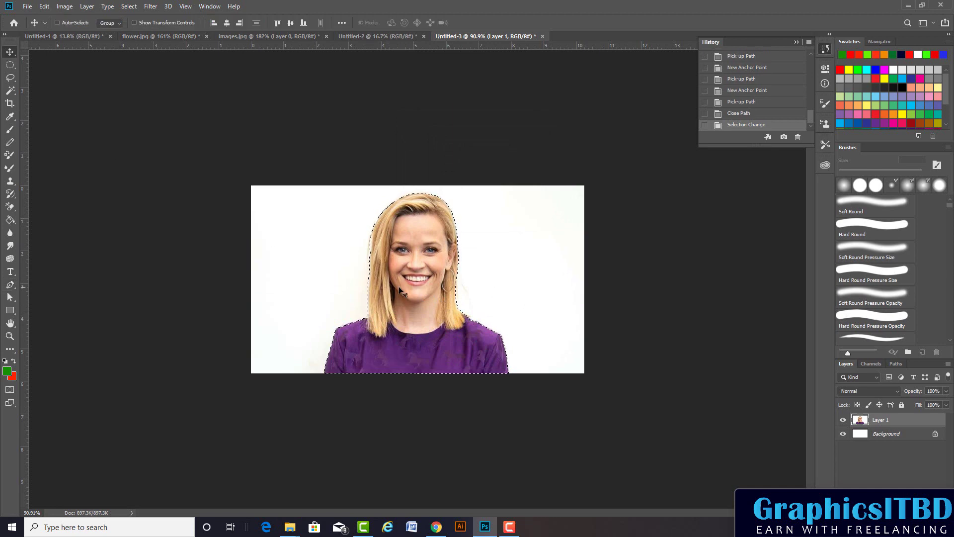
mouse_move(398, 286)
left_mouse_down()
mouse_move(402, 242)
mouse_move(459, 317)
left_mouse_up()
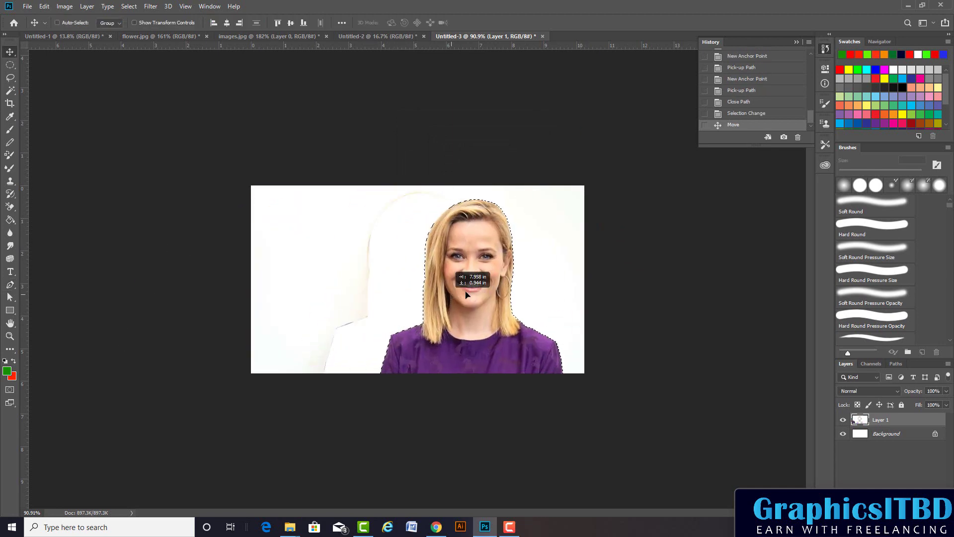
key("ctrl+z")
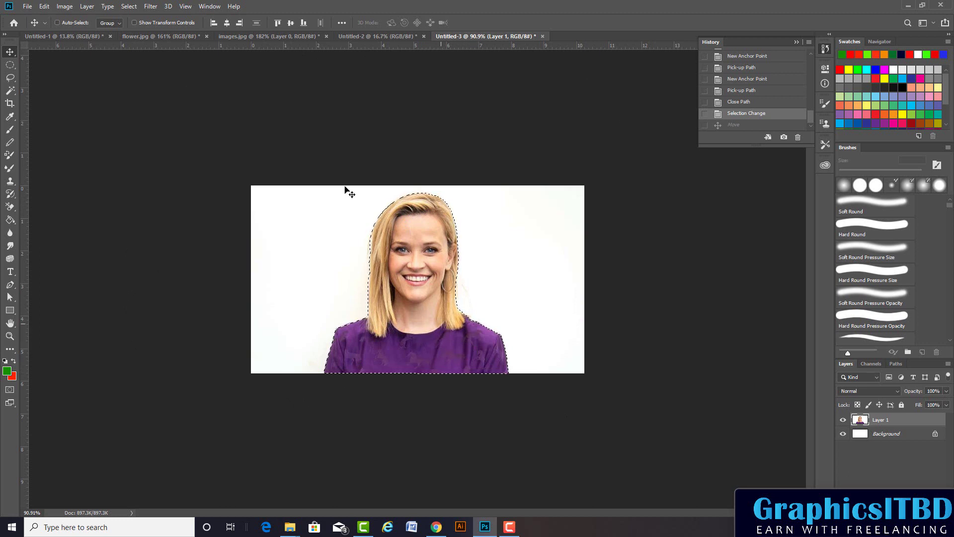
Invert the selection, select all with Ctrl+A, then Deselect to clear it
left_click(130, 6)
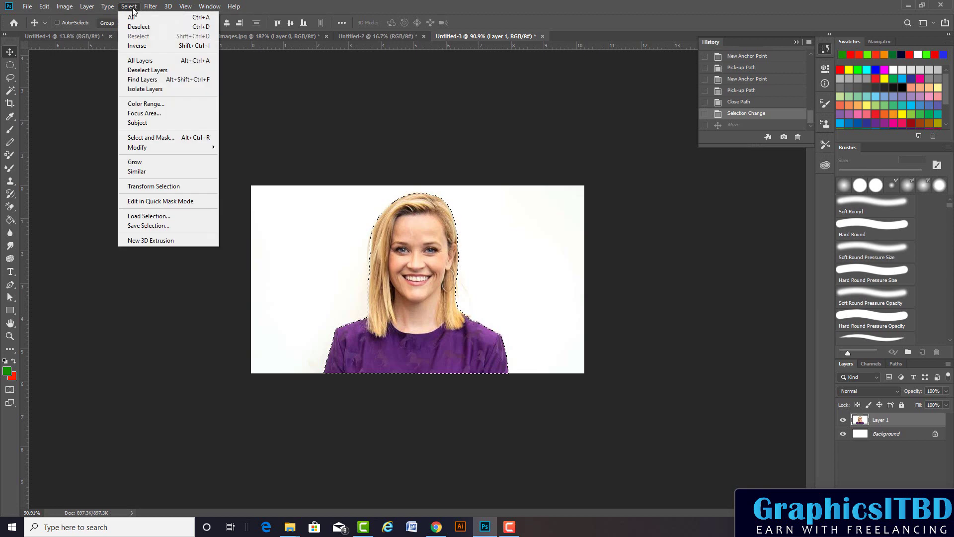
left_click(137, 46)
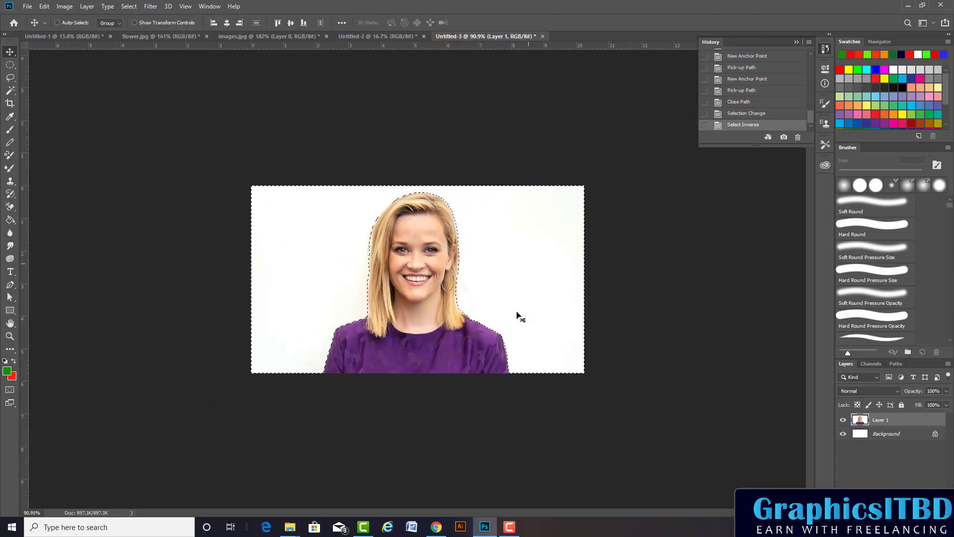
scroll(411, 325, "up", 3)
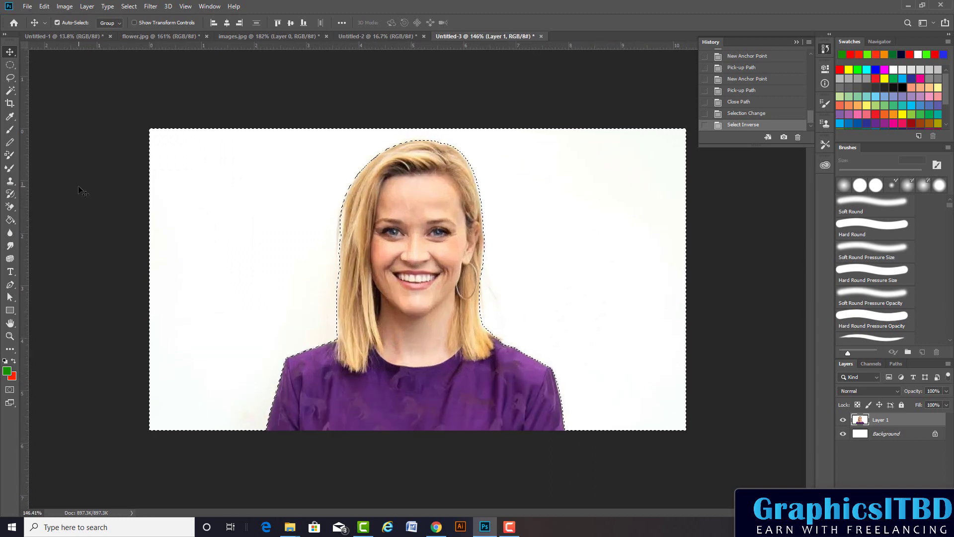
key("ctrl+a")
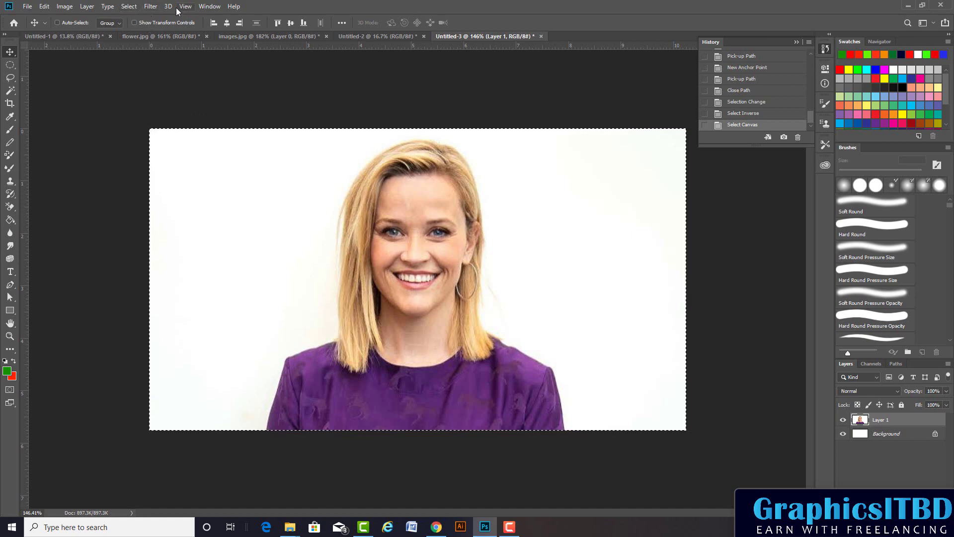
left_click(128, 6)
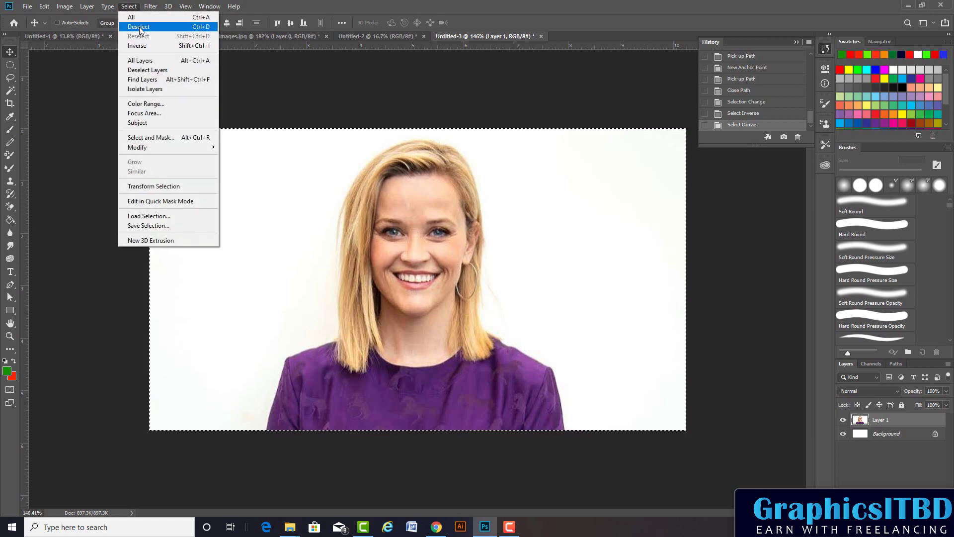
left_click(139, 27)
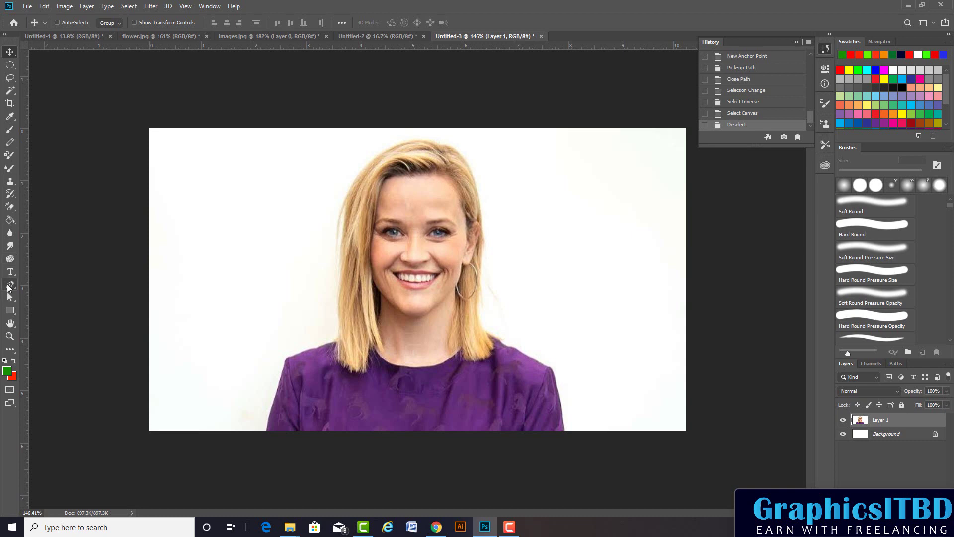
left_click(10, 285)
left_click(70, 30)
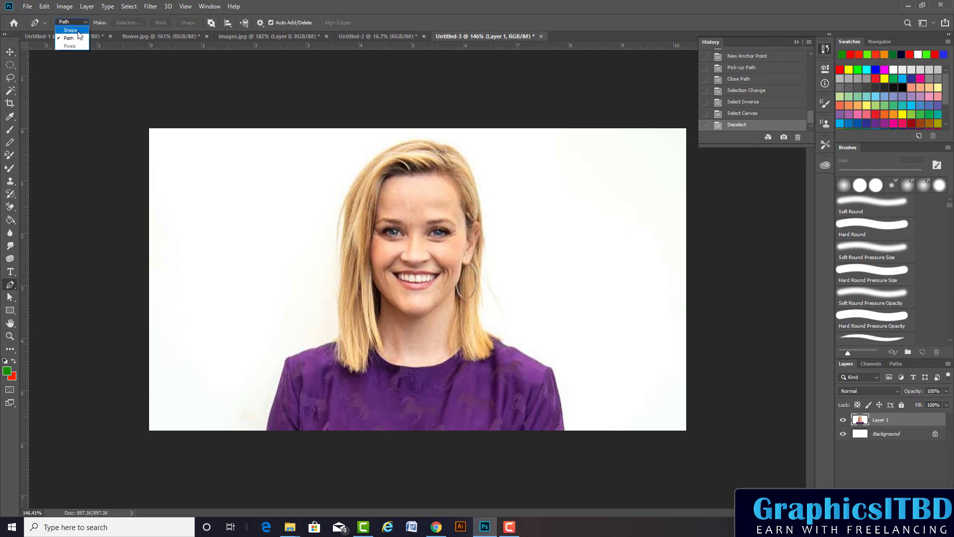
left_click(224, 237)
left_click(279, 191)
left_click(297, 211)
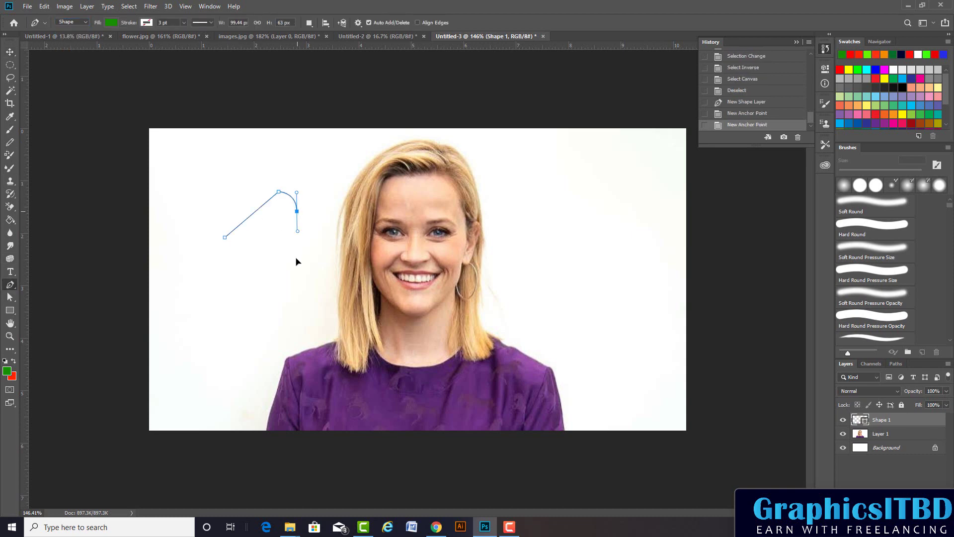
left_click(296, 259)
left_click(251, 279)
left_click(226, 238)
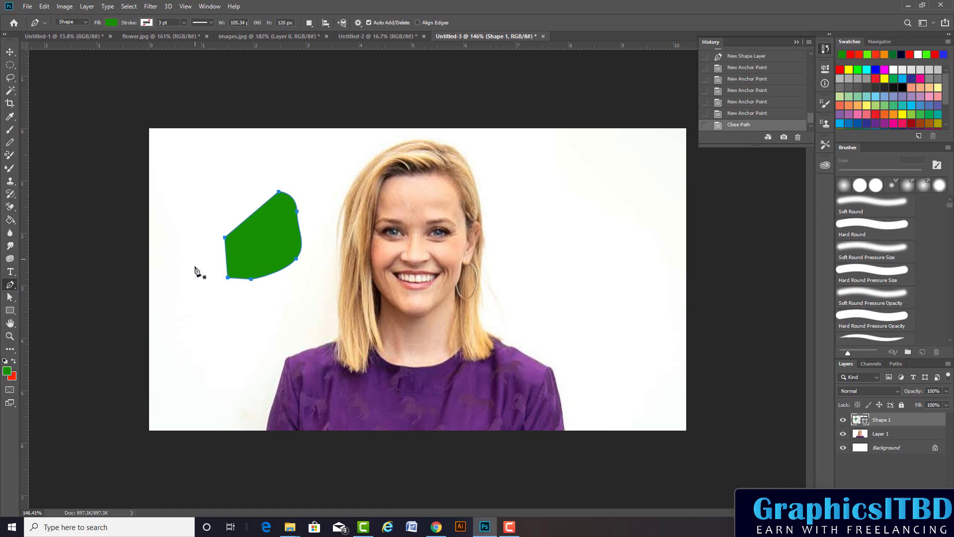
left_click(5, 52)
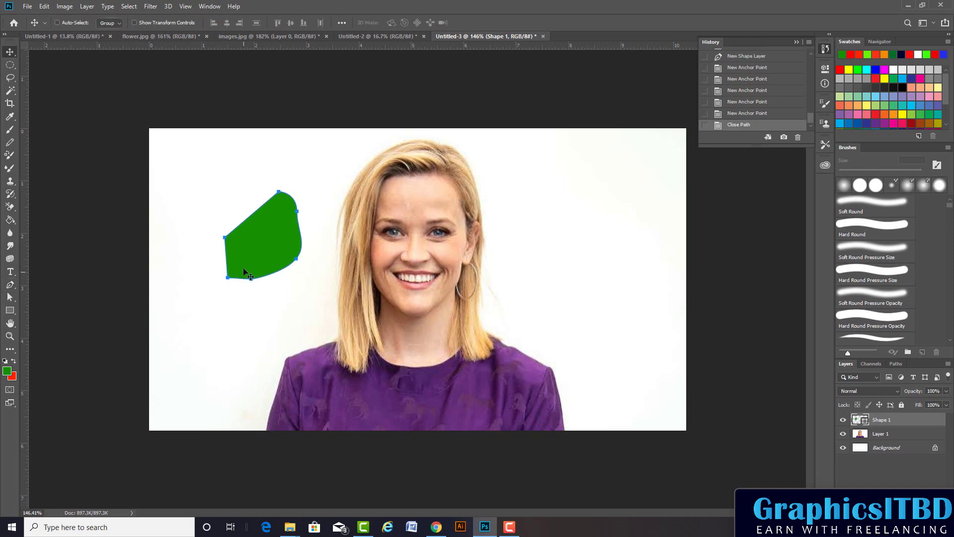
left_click_drag(276, 271, 287, 257)
key("ctrl+z")
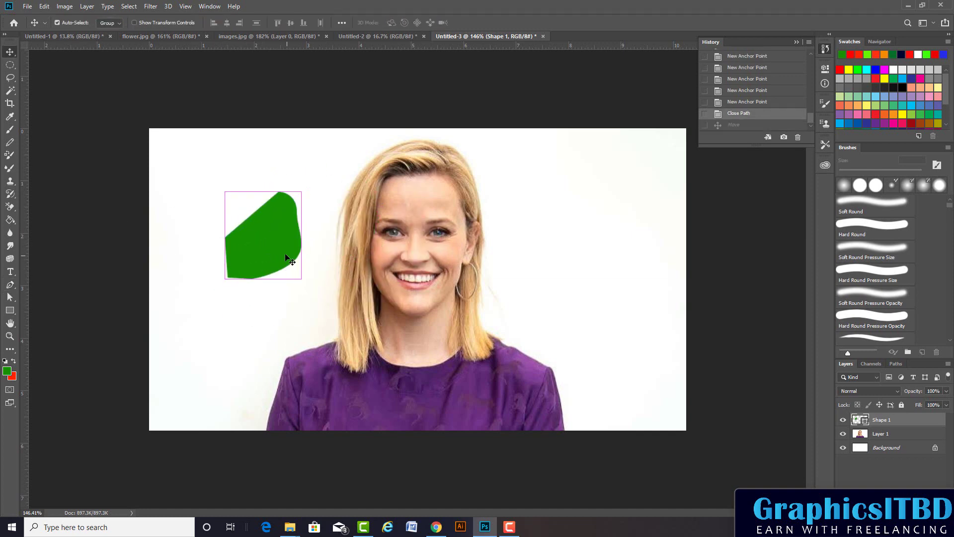
key("Delete")
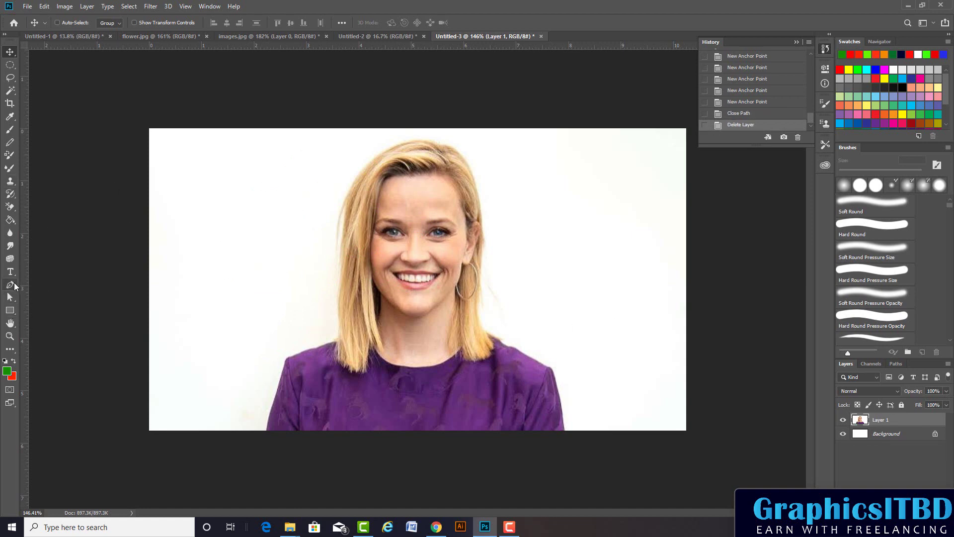
left_click(15, 283)
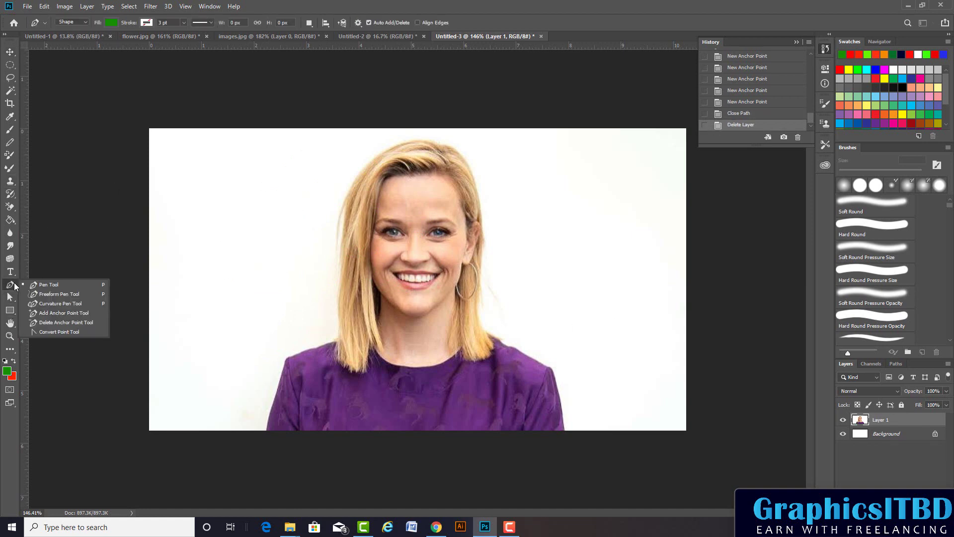
left_click(61, 295)
key("ctrl+minus")
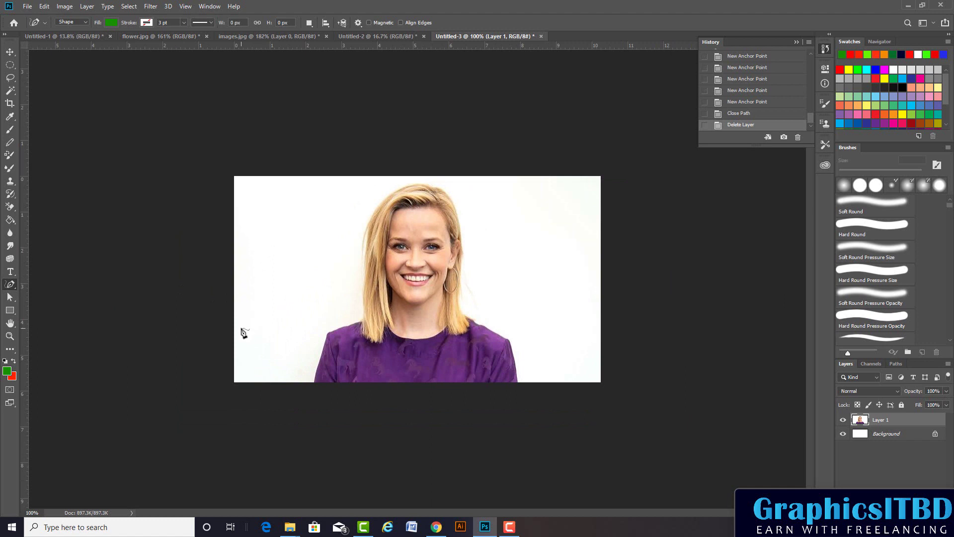
mouse_move(249, 334)
left_mouse_down()
mouse_move(329, 288)
mouse_move(385, 207)
mouse_move(436, 189)
left_mouse_up()
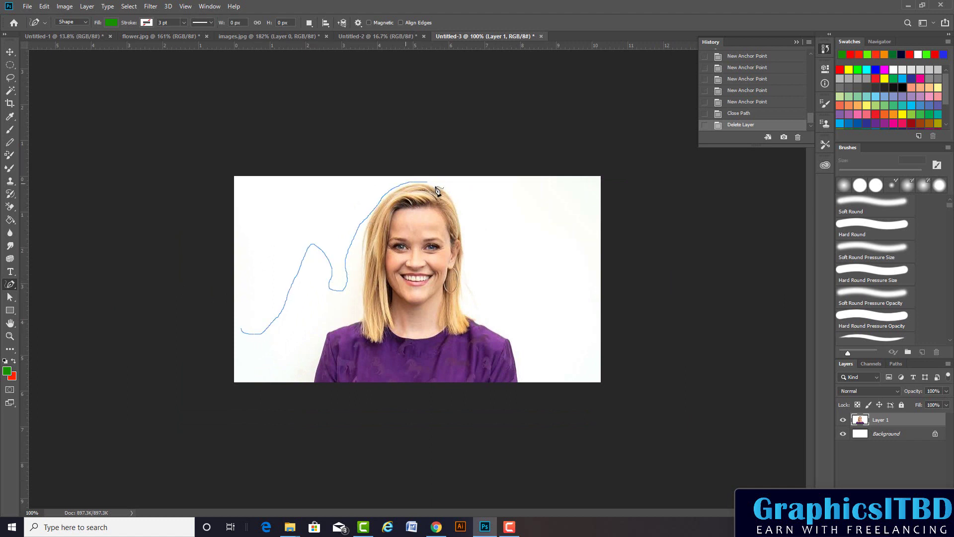
mouse_move(462, 228)
left_mouse_down()
mouse_move(469, 298)
mouse_move(503, 332)
left_mouse_up()
left_click_drag(508, 395, 336, 389)
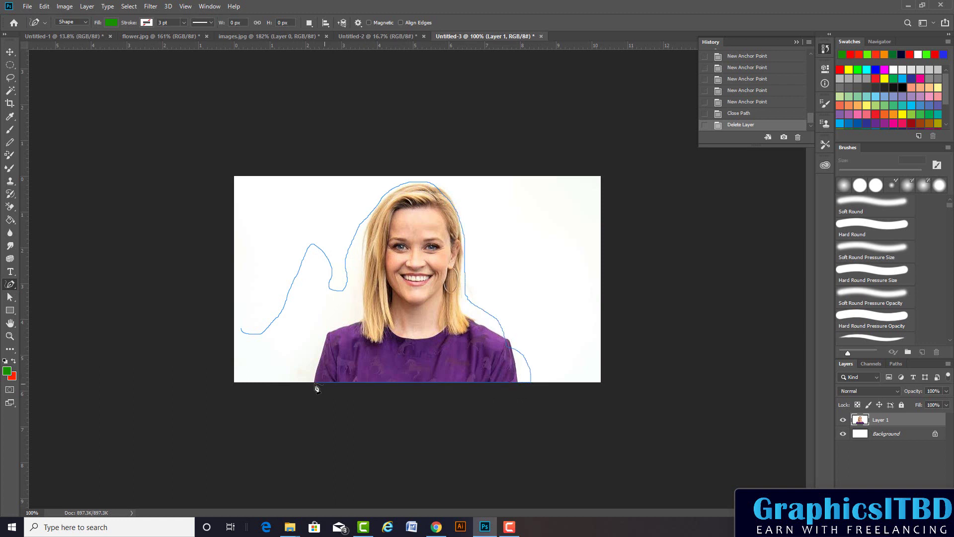
mouse_move(341, 327)
left_mouse_down()
mouse_move(230, 346)
mouse_move(242, 330)
left_mouse_up()
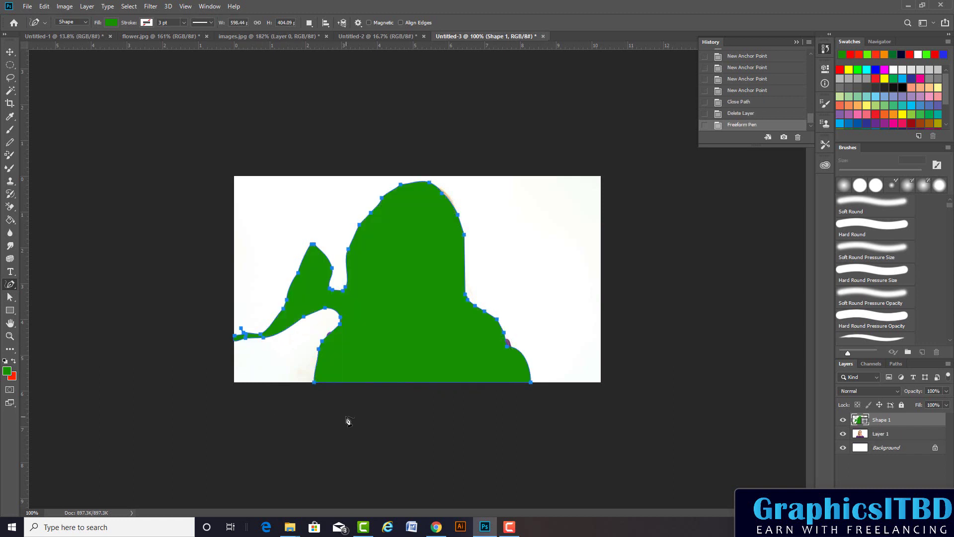
scroll(487, 297, "up", 2)
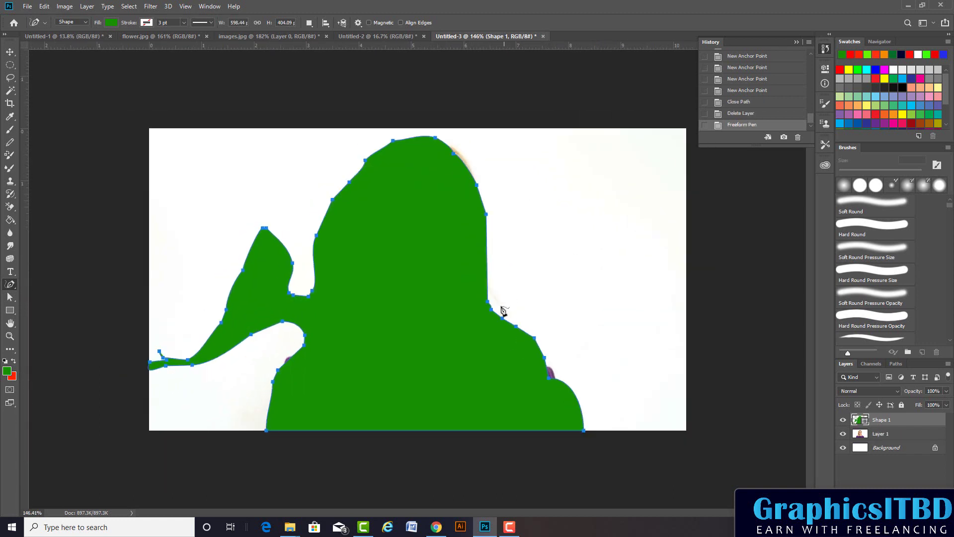
scroll(326, 287, "up", 2)
scroll(320, 291, "down", 3)
scroll(368, 298, "down", 2)
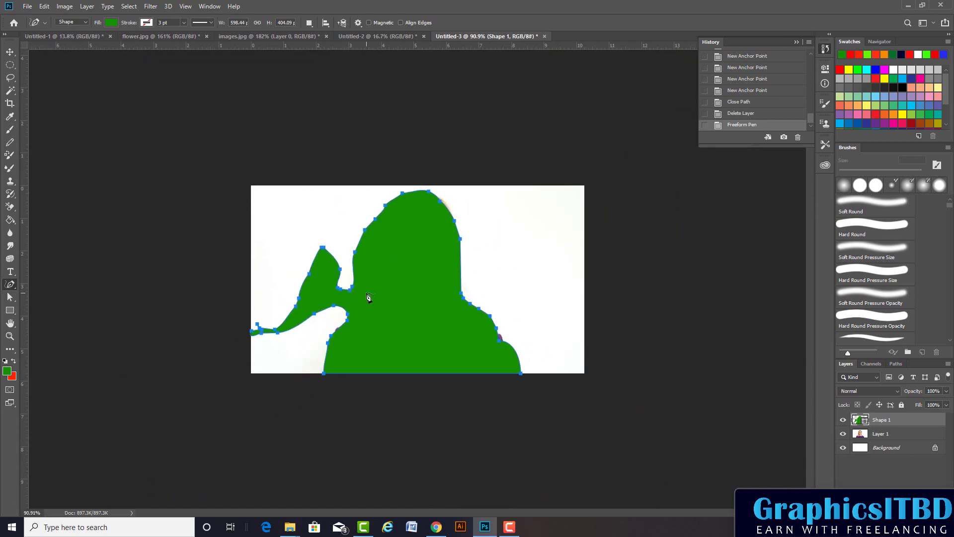
scroll(430, 300, "up", 2)
scroll(430, 301, "up", 2)
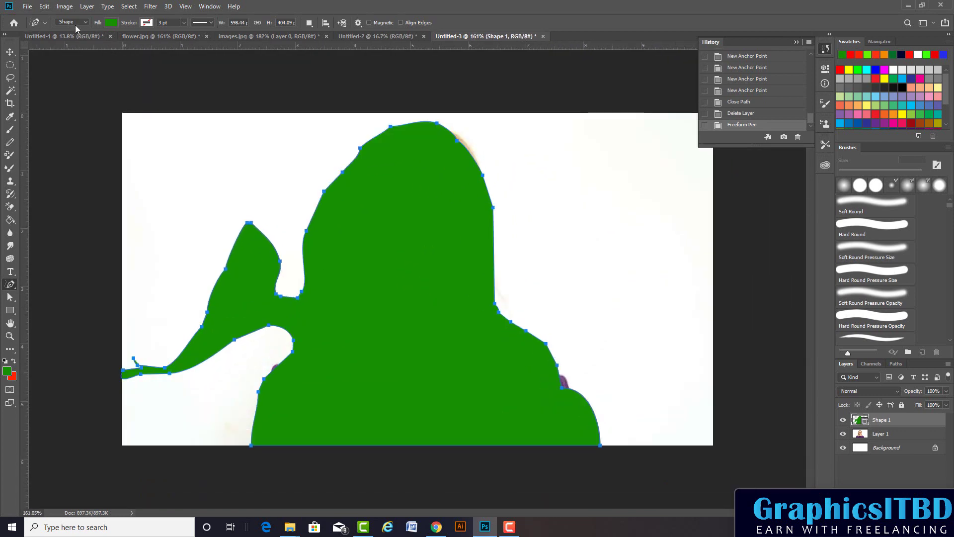
key("Return")
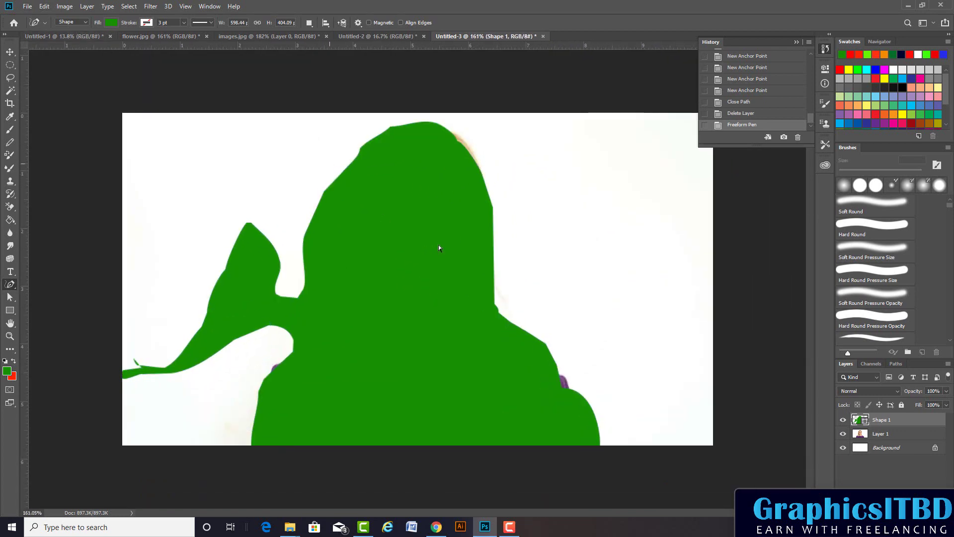
key("Delete")
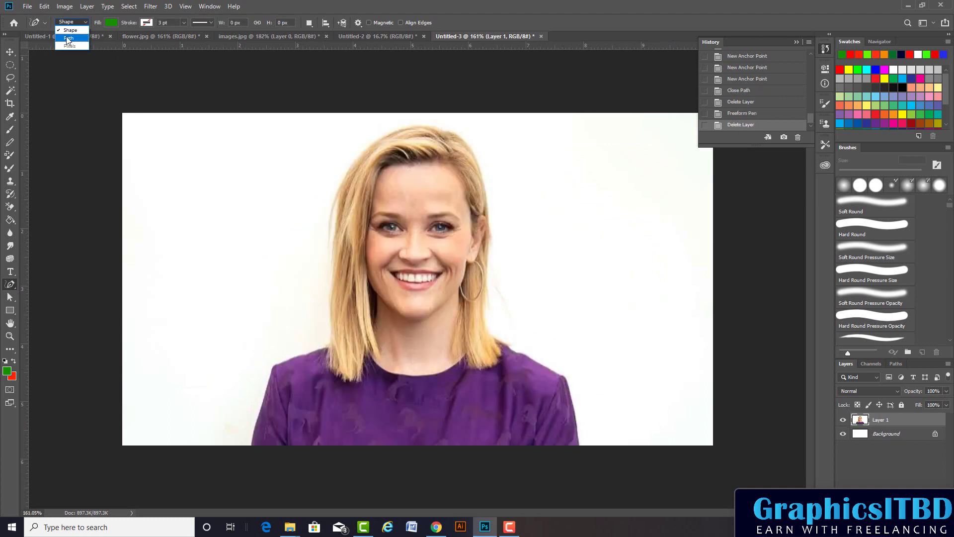
Set the Freeform Pen to Path mode and trace a first stroke, then undo it
left_click(68, 39)
key("ctrl+minus")
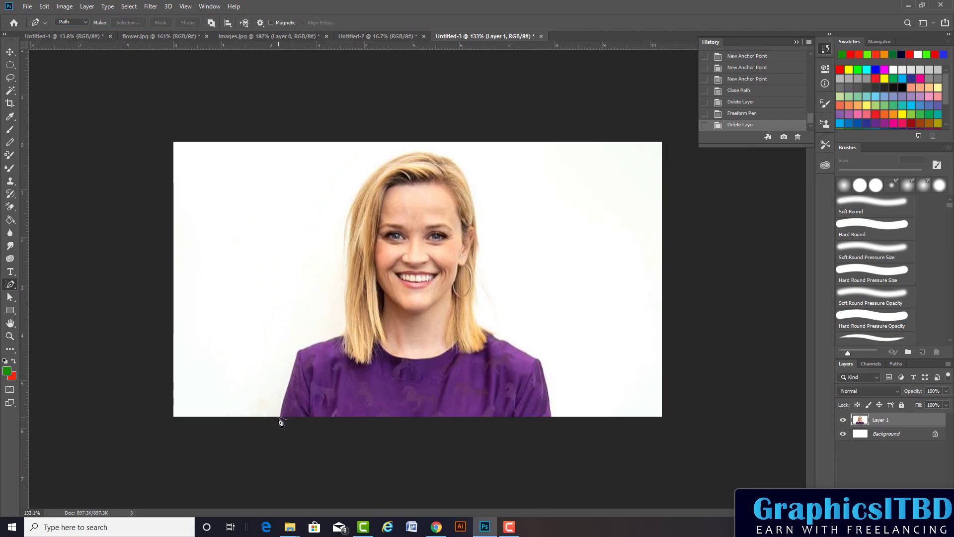
left_click_drag(279, 421, 287, 390)
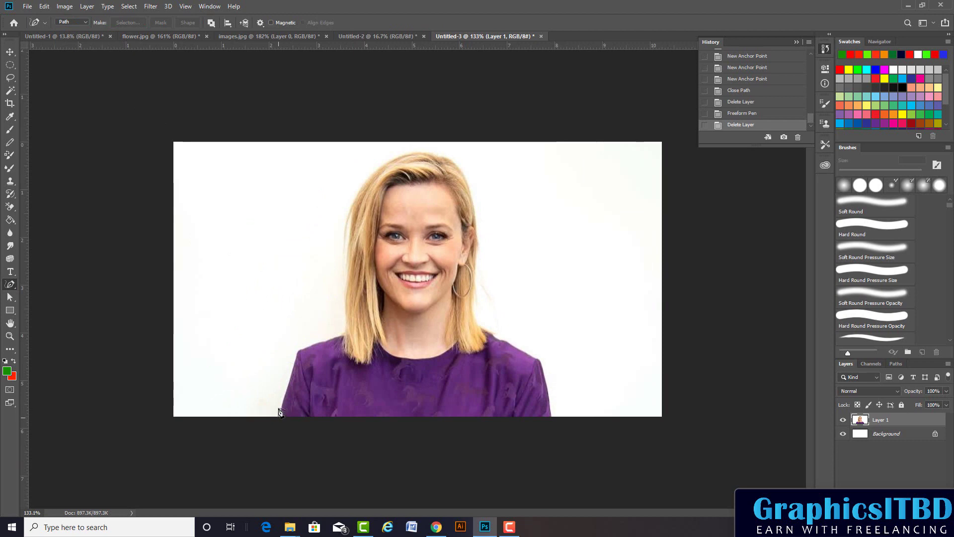
left_click_drag(332, 336, 331, 338)
left_click(342, 336)
key("ctrl+z")
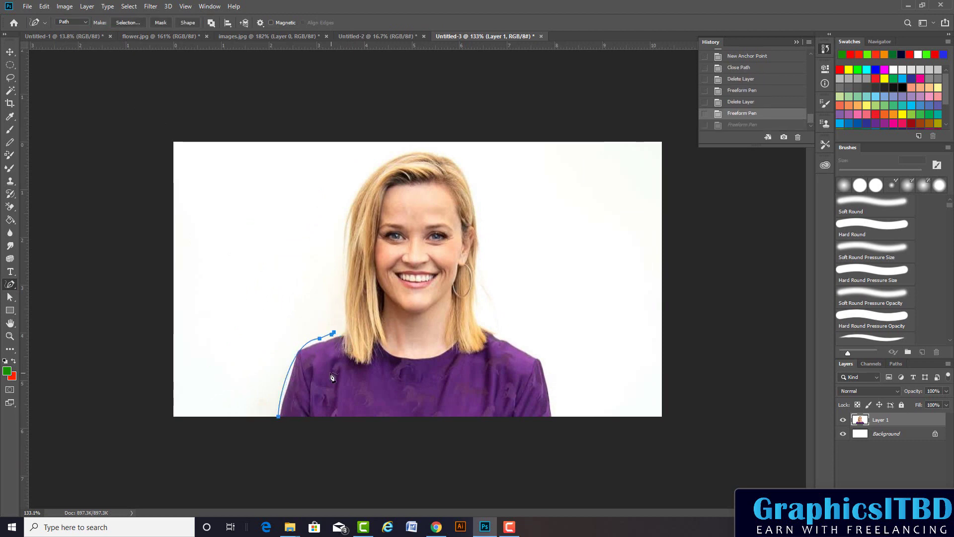
key("ctrl+z")
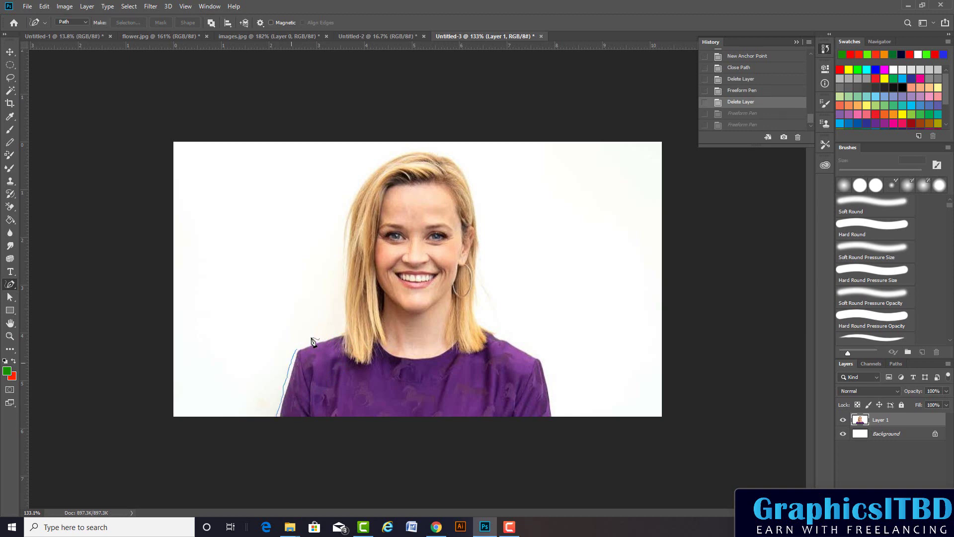
Trace the woman freeform, make a selection with Ctrl+Enter, then undo and delete the path
mouse_move(312, 341)
left_mouse_down()
mouse_move(353, 295)
mouse_move(363, 218)
mouse_move(387, 169)
mouse_move(466, 153)
mouse_move(492, 281)
mouse_move(532, 345)
mouse_move(558, 436)
left_mouse_up()
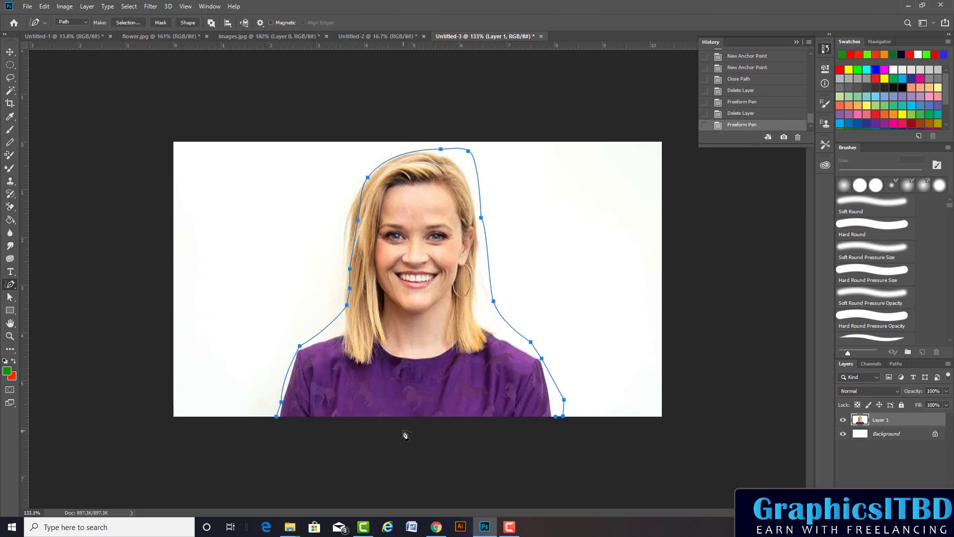
key("ctrl+Return")
scroll(392, 283, "up", 2)
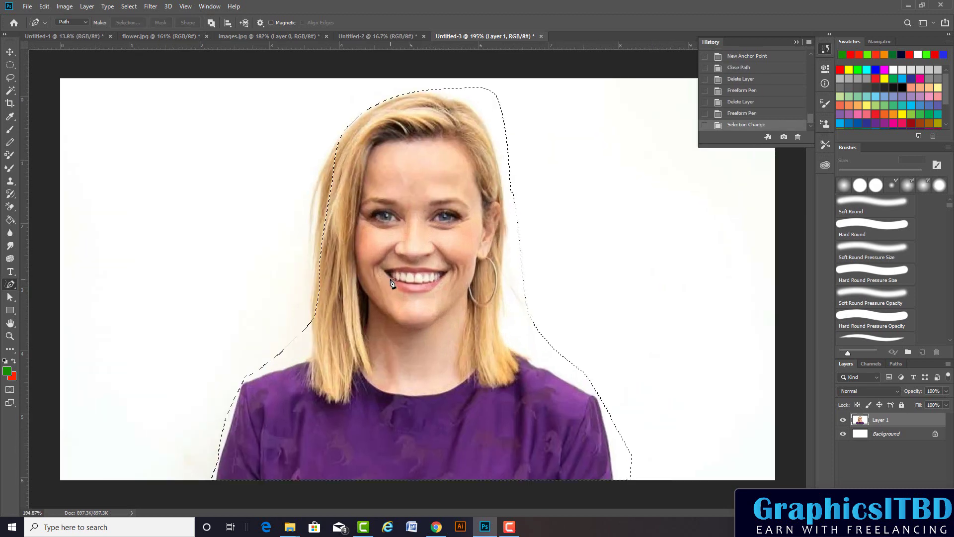
scroll(392, 283, "down", 3)
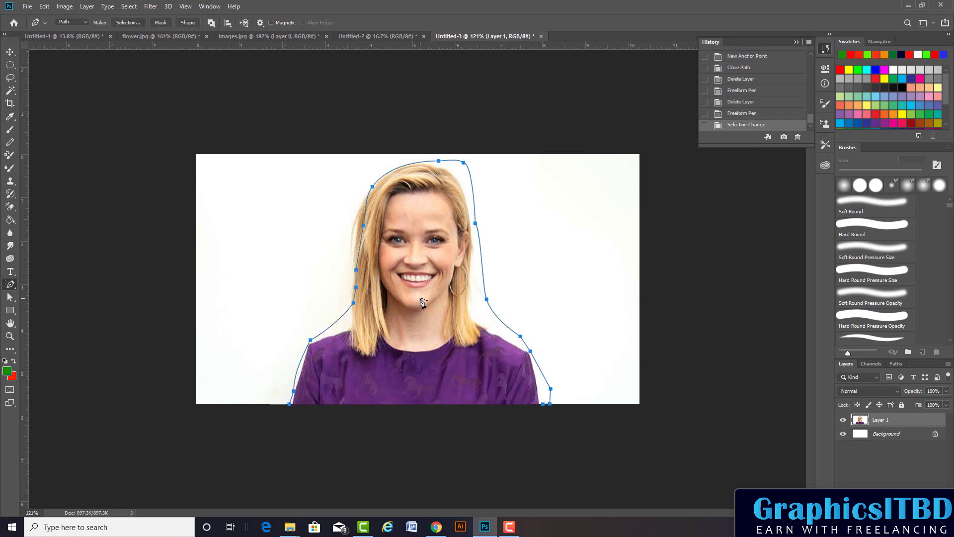
key("ctrl+z")
key("Delete")
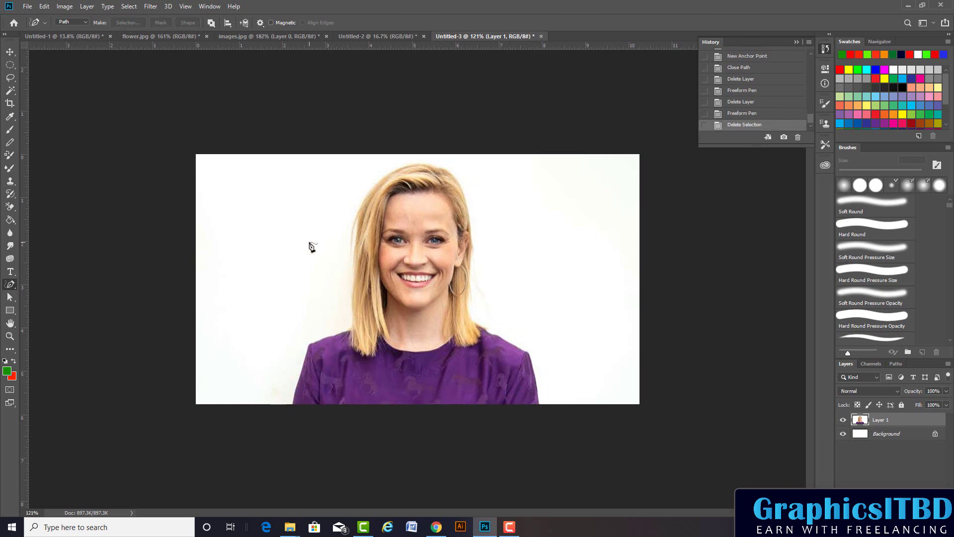
Switch to the blank Untitled-2 document with the standard Pen Tool selected
right_click(10, 284)
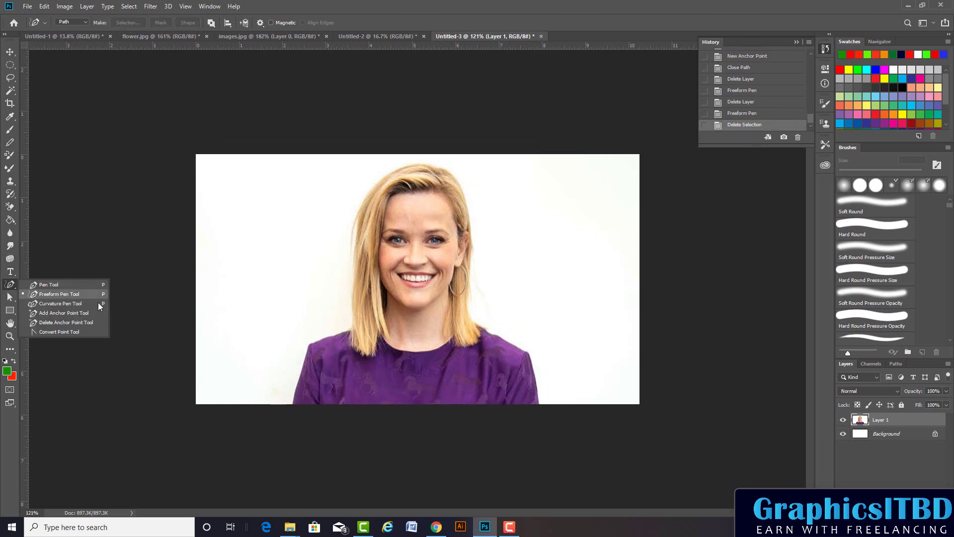
left_click(60, 308)
key("ctrl+plus")
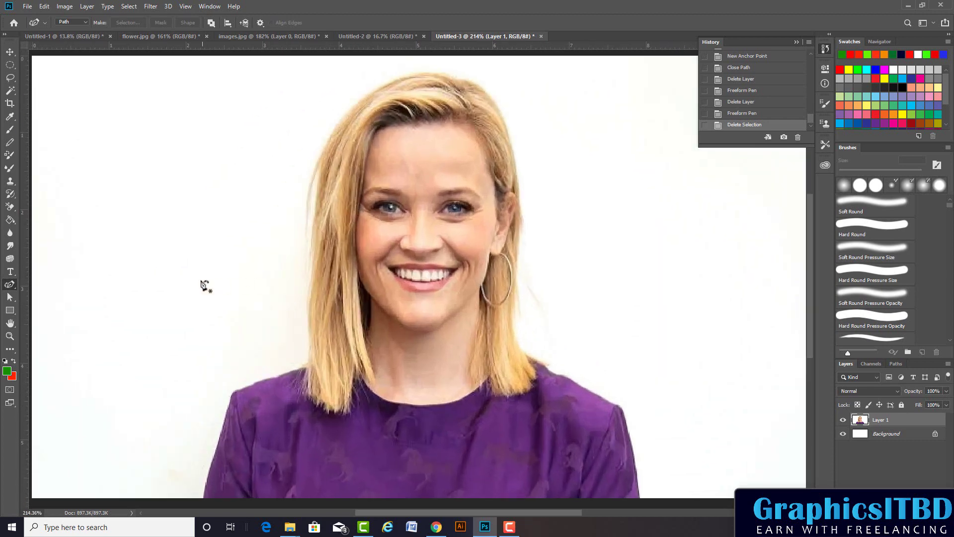
key("ctrl+minus")
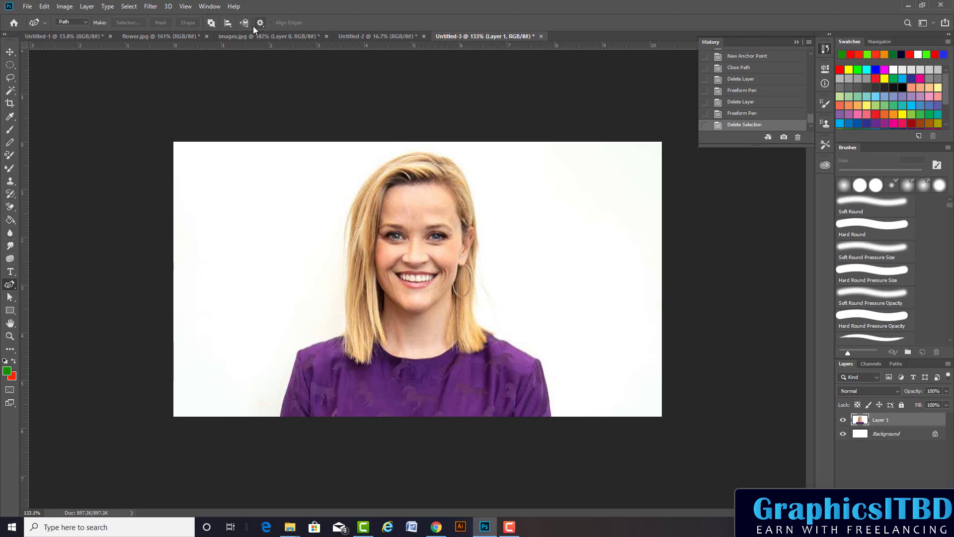
left_click(381, 37)
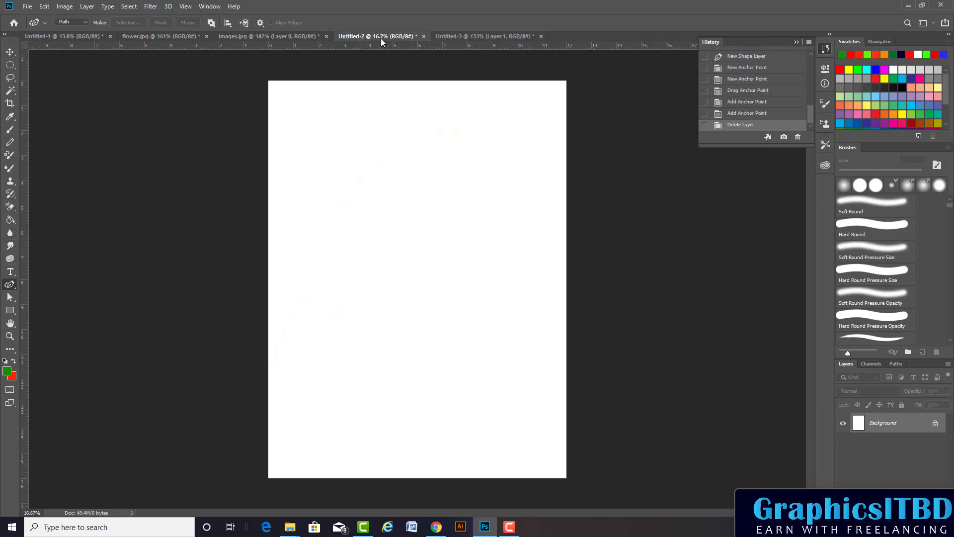
right_click(10, 285)
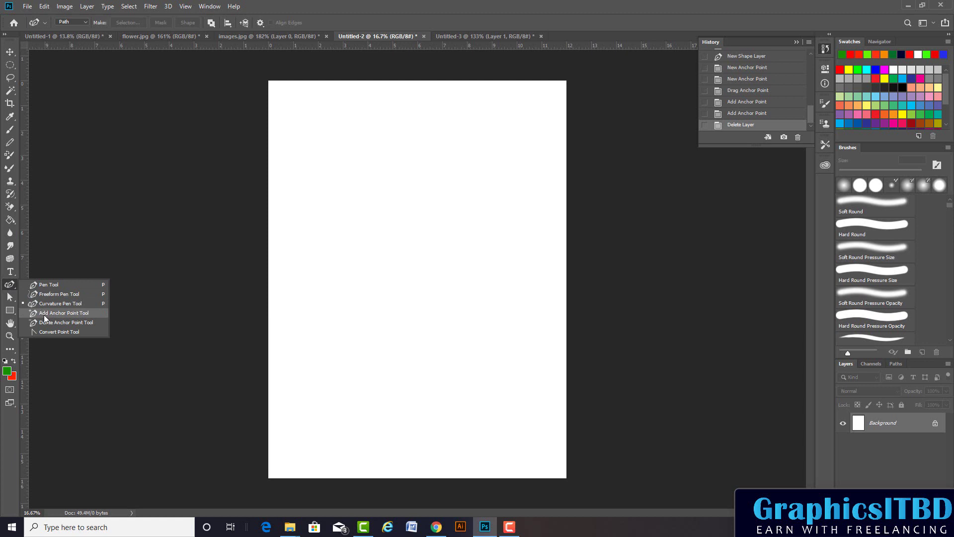
left_click(46, 285)
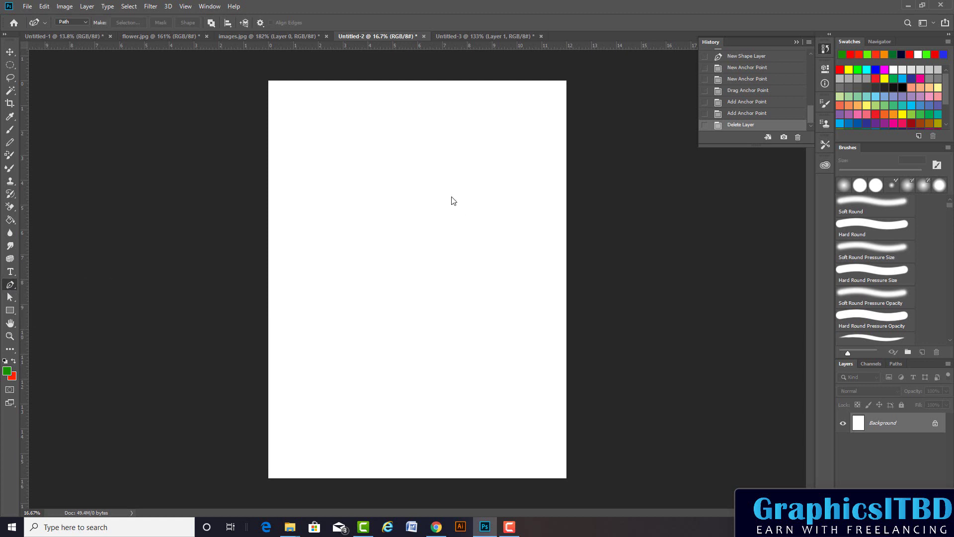
Draw an open zigzag path by clicking four anchor points across the canvas
left_click(301, 246)
left_click(387, 214)
left_click(466, 255)
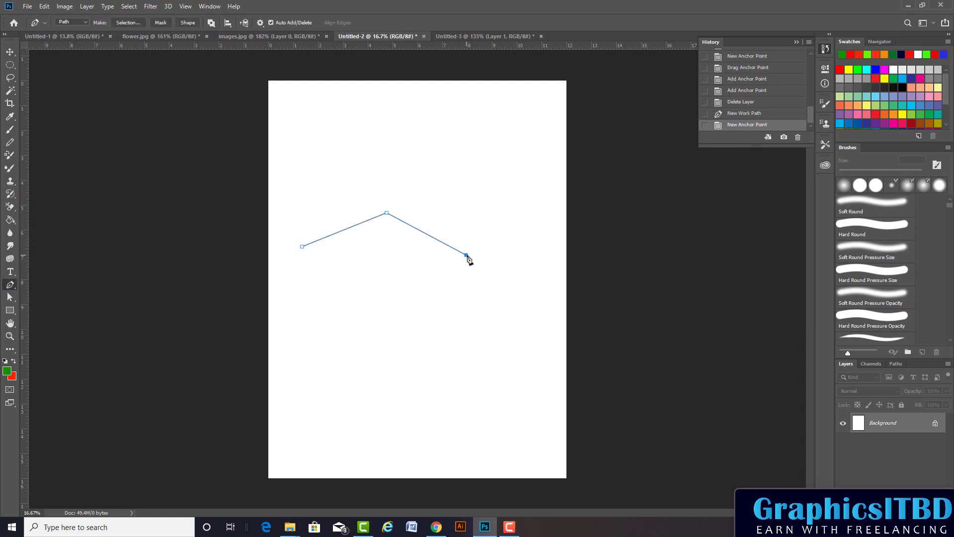
left_click(532, 259)
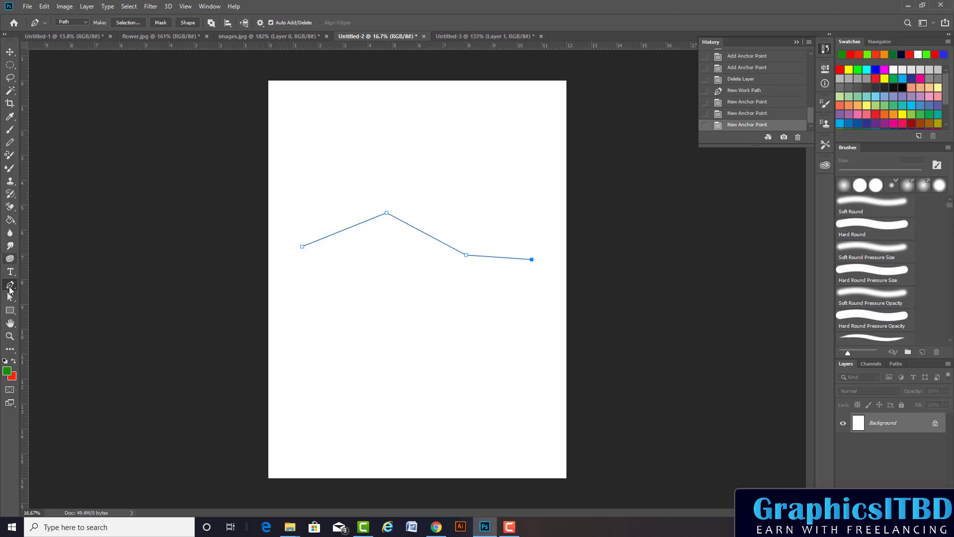
right_click(10, 289)
left_click(47, 303)
scroll(328, 219, "up", 1, "alt")
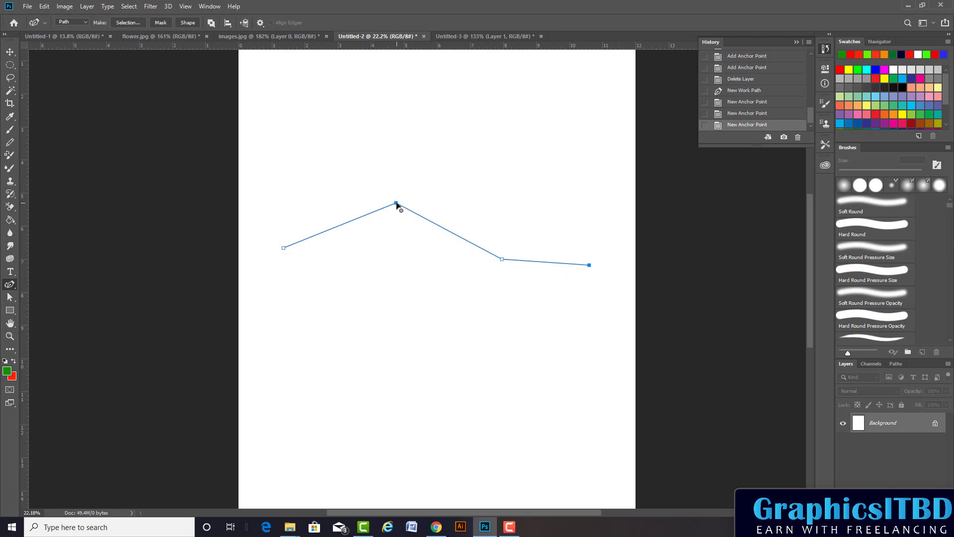
scroll(397, 205, "up", 1, "alt")
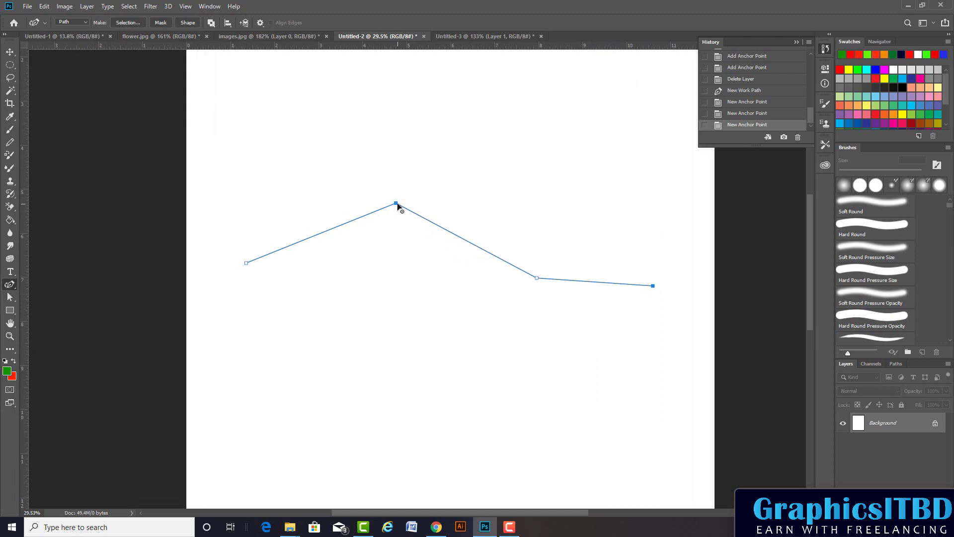
With the Curvature Pen, raise the peak, bend segments into two arches, and lower the end point
left_click_drag(397, 205, 411, 182)
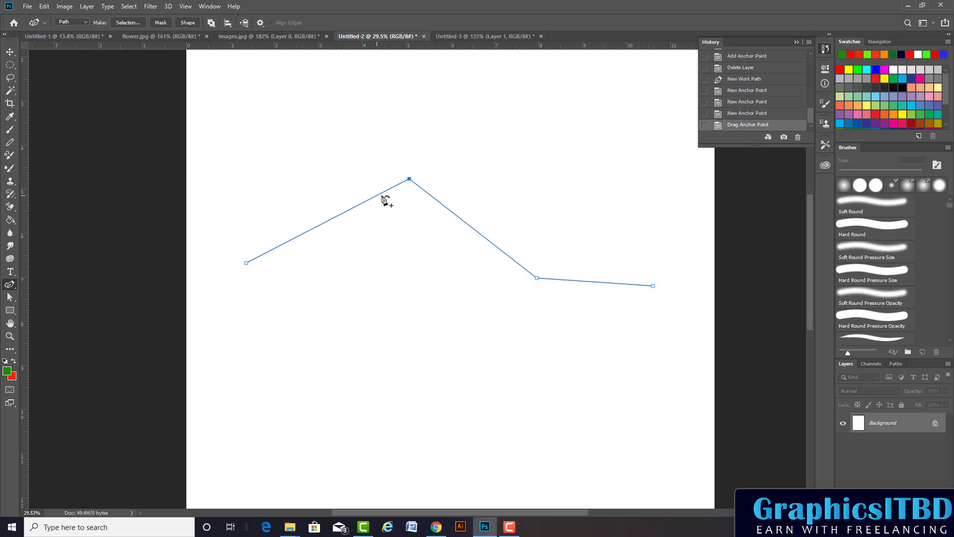
mouse_move(381, 195)
left_mouse_down()
mouse_move(306, 178)
mouse_move(401, 161)
mouse_move(300, 172)
left_mouse_up()
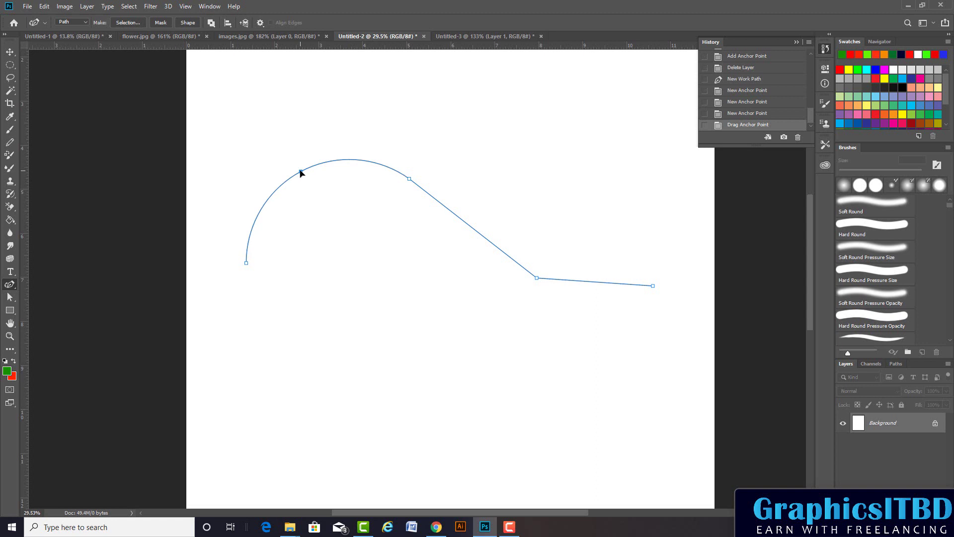
left_click(301, 172)
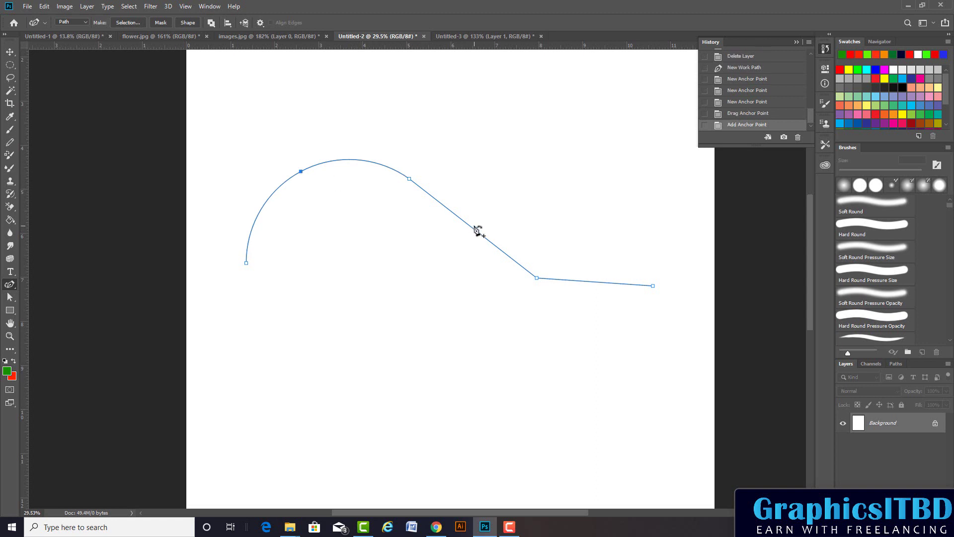
left_click_drag(475, 231, 520, 178)
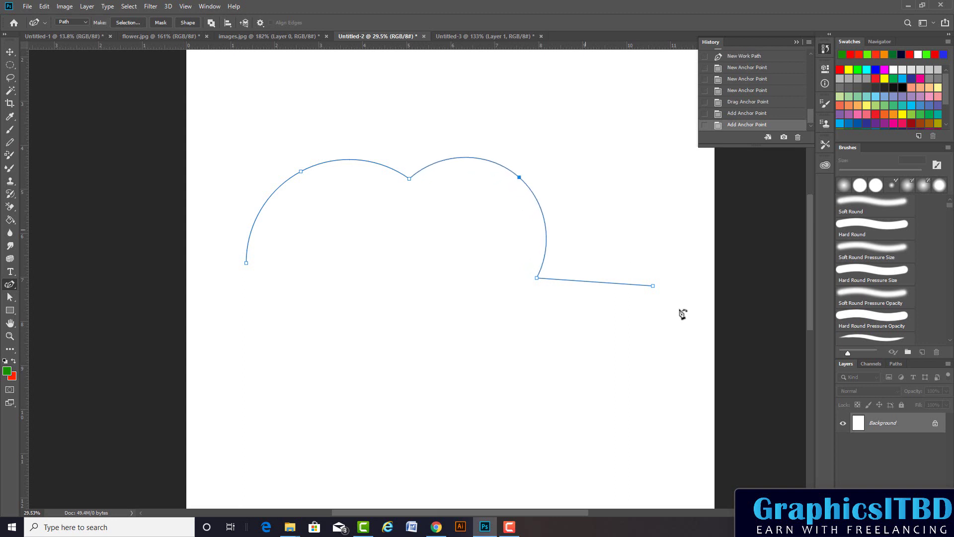
mouse_move(654, 286)
left_mouse_down()
mouse_move(646, 324)
mouse_move(616, 282)
left_mouse_up()
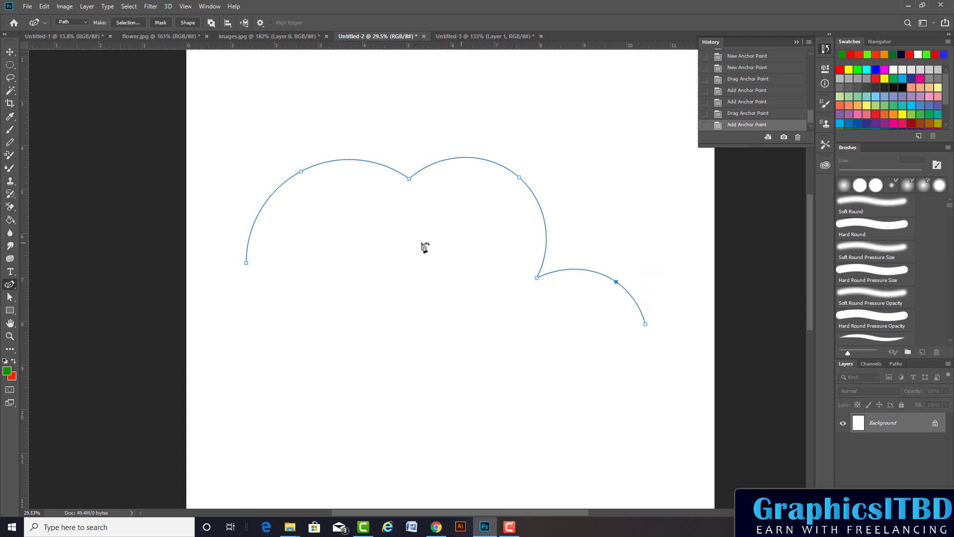
left_click(85, 23)
Set the pen to draw filled shapes and select the standard Pen Tool
left_click(83, 30)
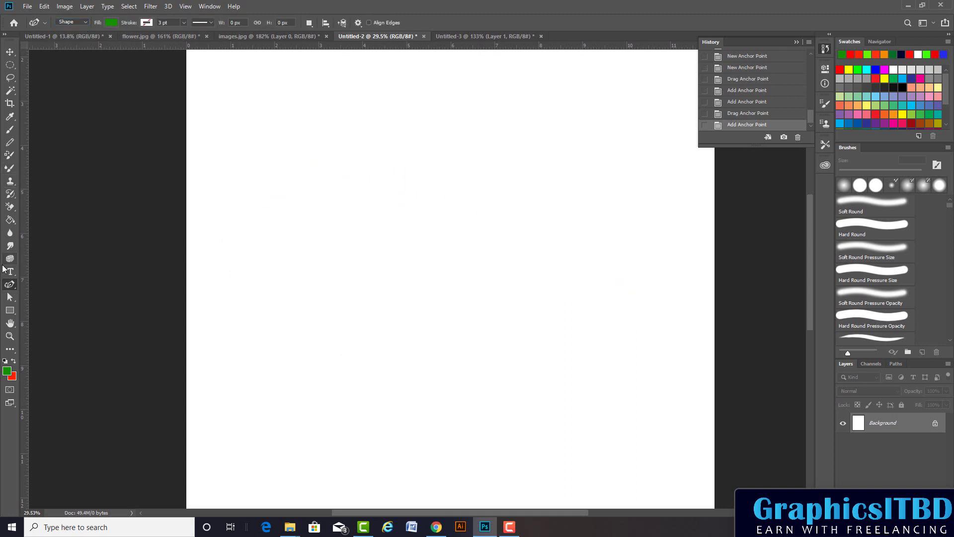
right_click(9, 285)
left_click(50, 294)
right_click(12, 285)
left_click(45, 285)
Draw a straight horizontal path of four level anchor points across the upper page
left_click(258, 297)
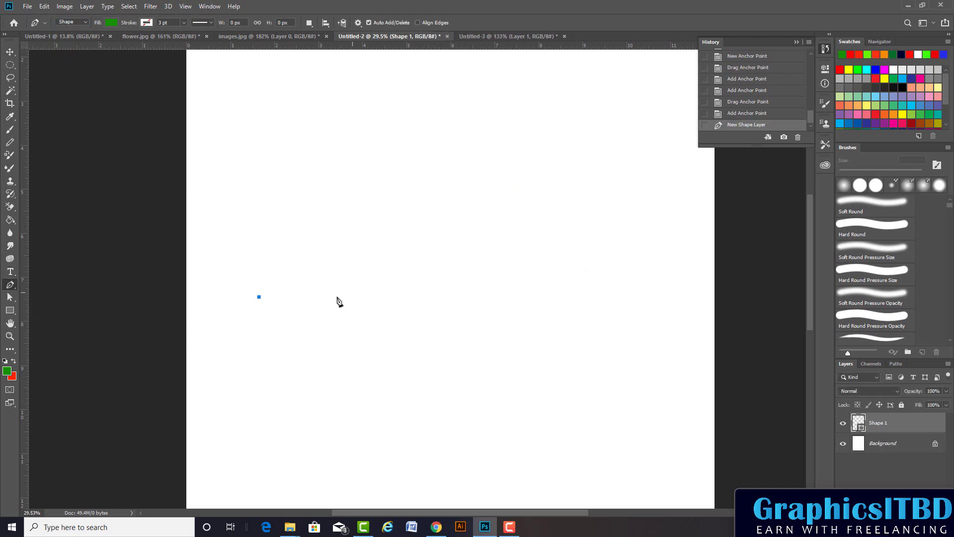
key("ctrl+z")
left_click(266, 208)
left_click(401, 217)
left_click(561, 230)
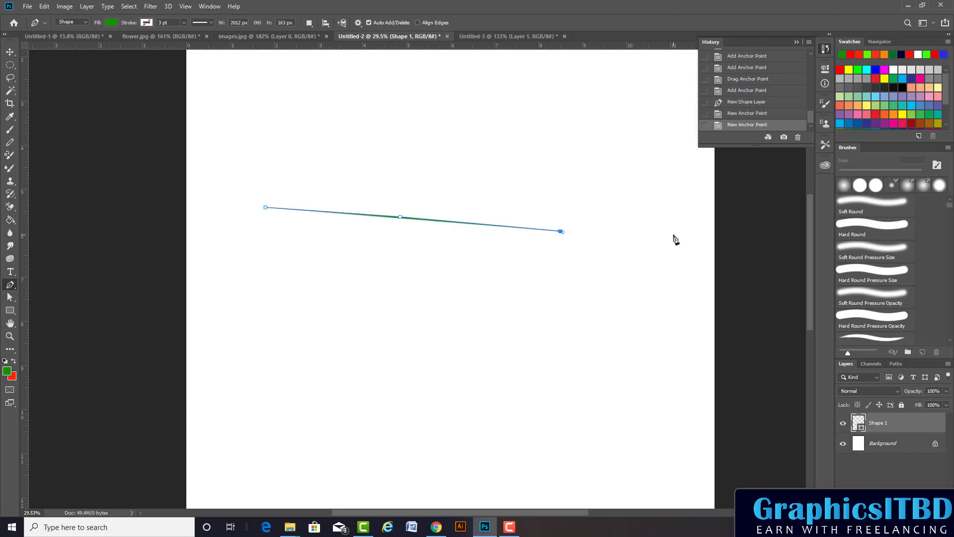
key("ctrl+z")
key("ctrl+z")
left_click(507, 207)
key("ctrl+z")
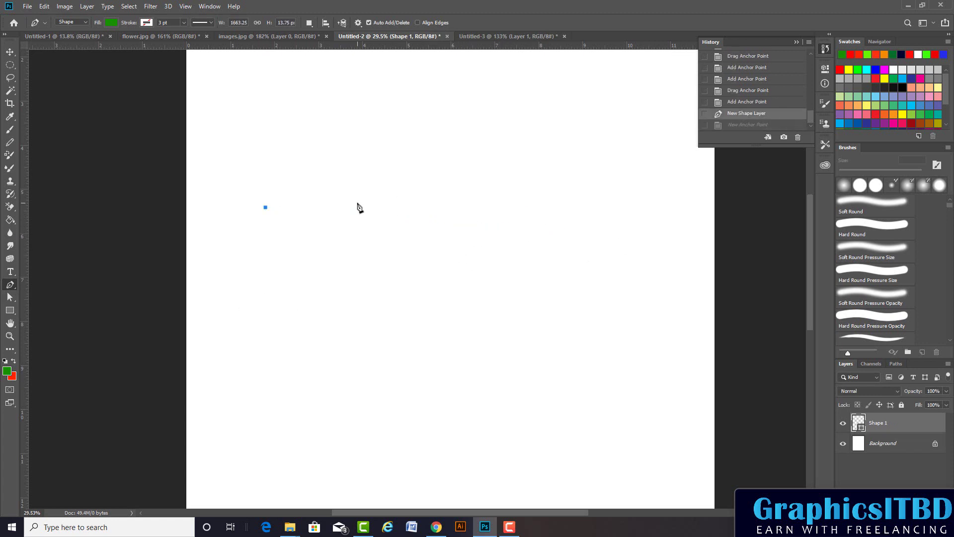
left_click(375, 207)
left_click(595, 207)
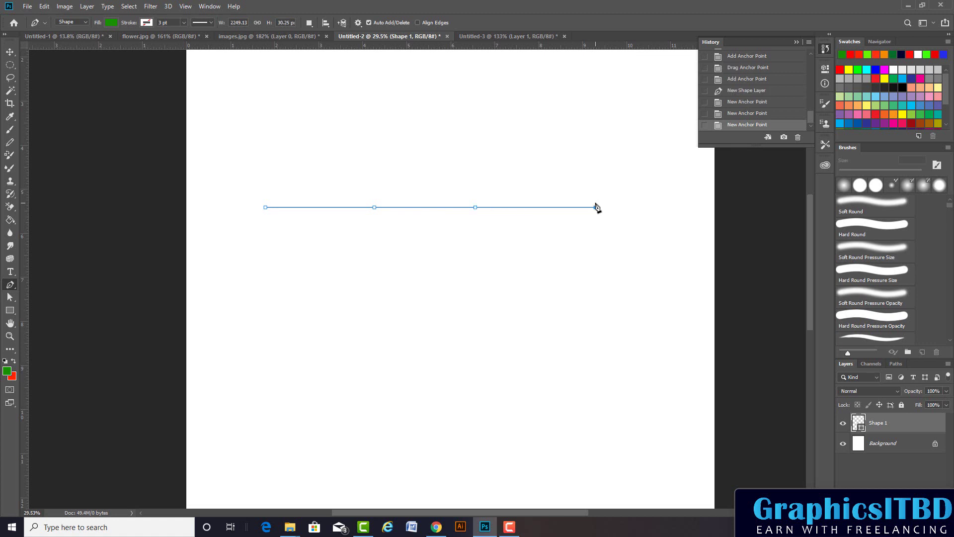
right_click(11, 285)
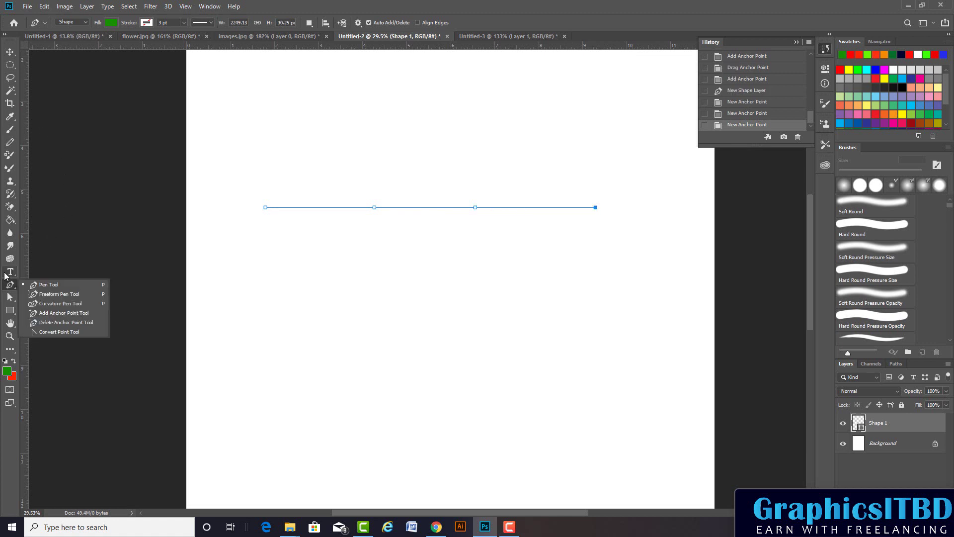
Pull each of the three segments upward into arches with the Curvature Pen, then deselect
left_click(47, 304)
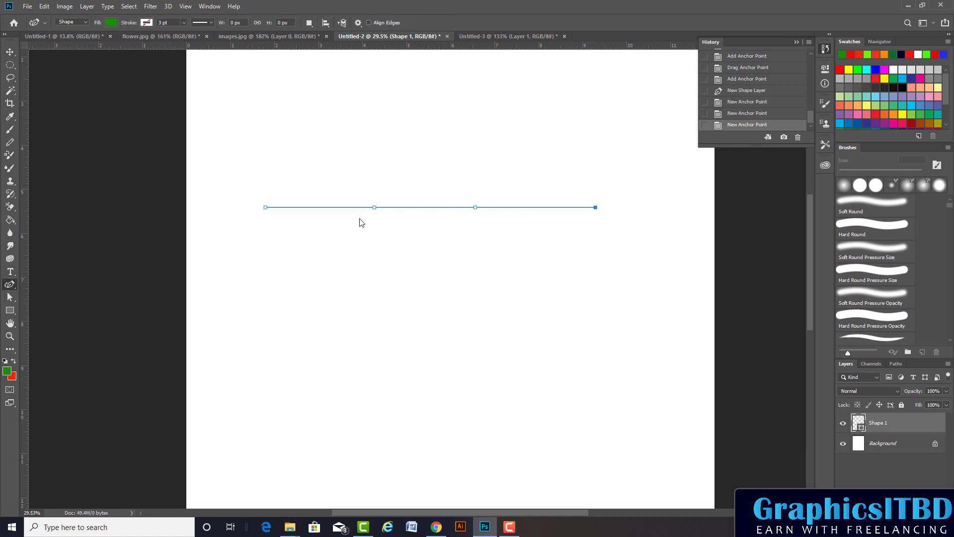
left_click_drag(334, 207, 329, 179)
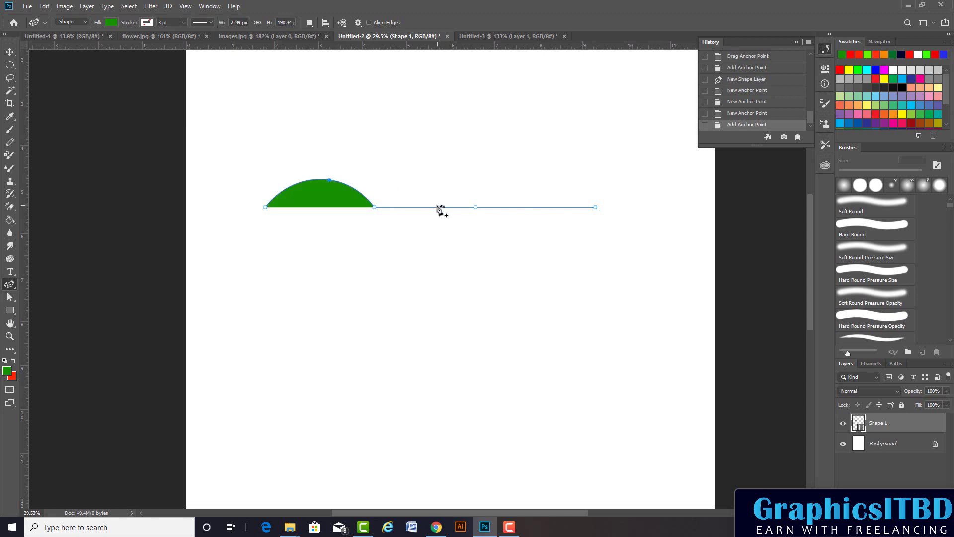
left_click_drag(437, 206, 432, 175)
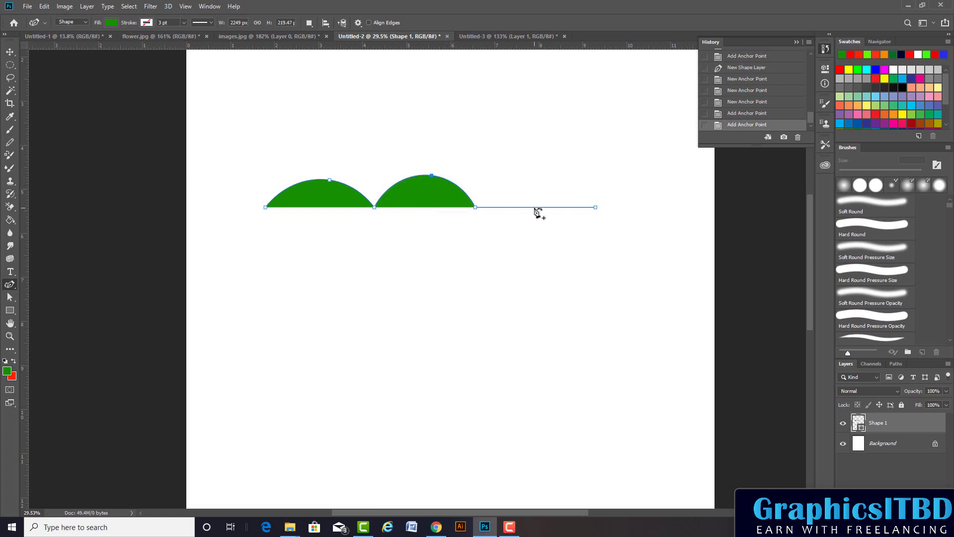
left_click_drag(538, 207, 531, 171)
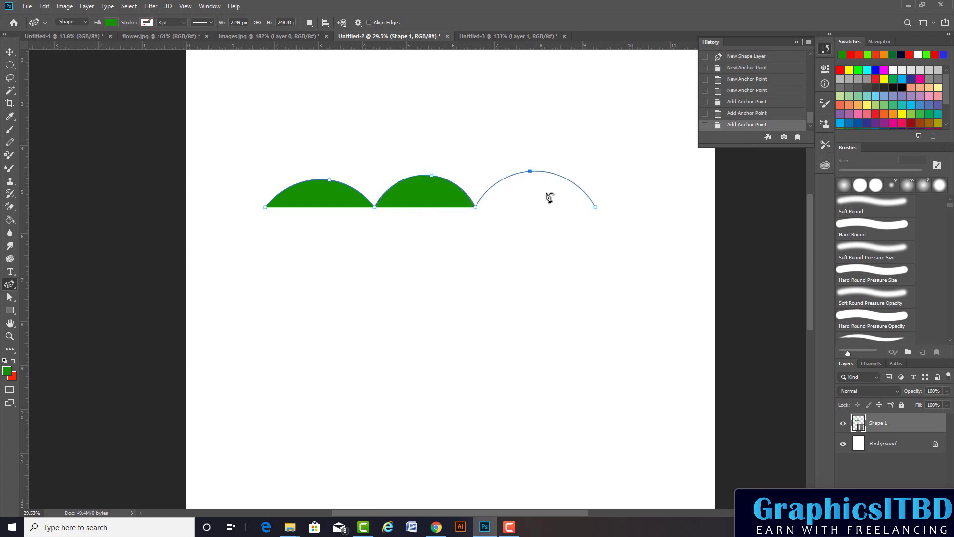
left_click(10, 52)
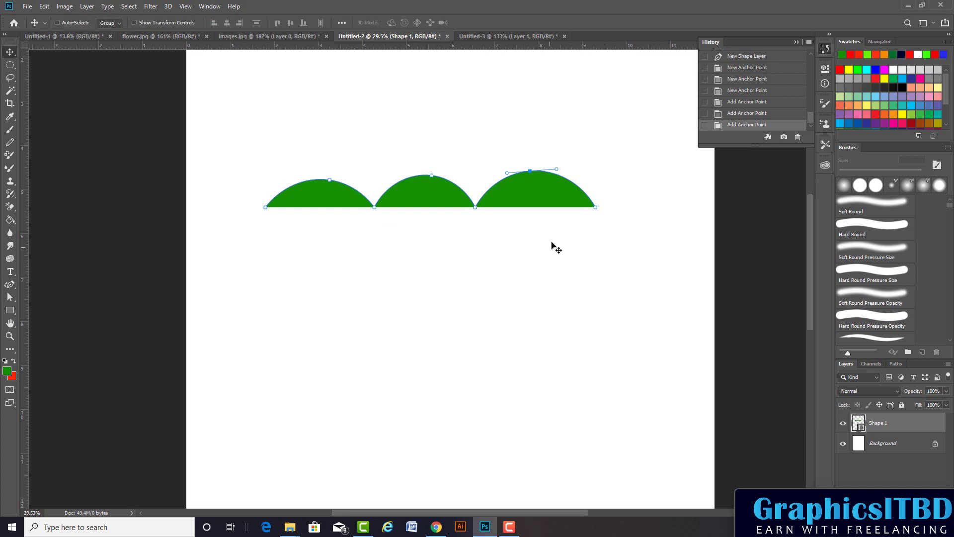
left_click(541, 255)
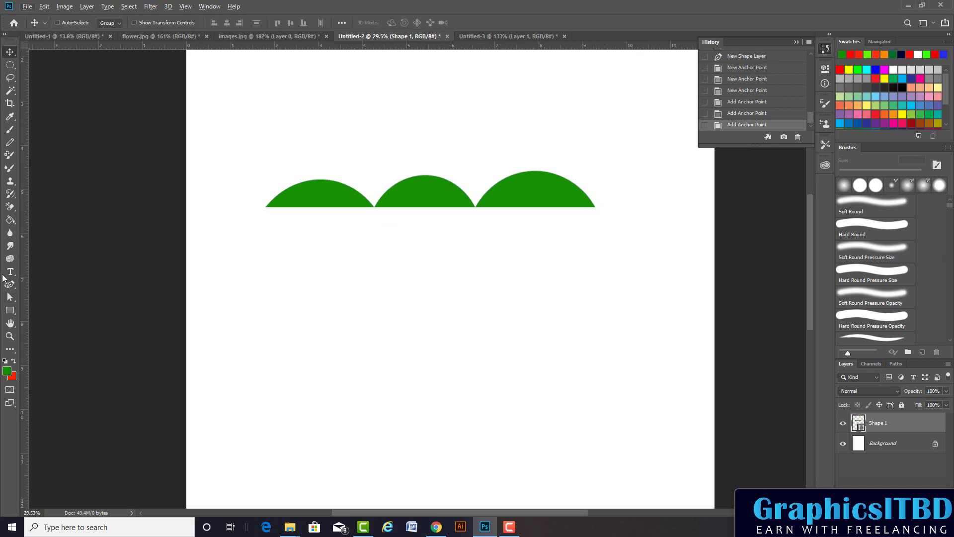
Select the Add Anchor Point Tool and zoom in on the first arch
left_click(10, 284)
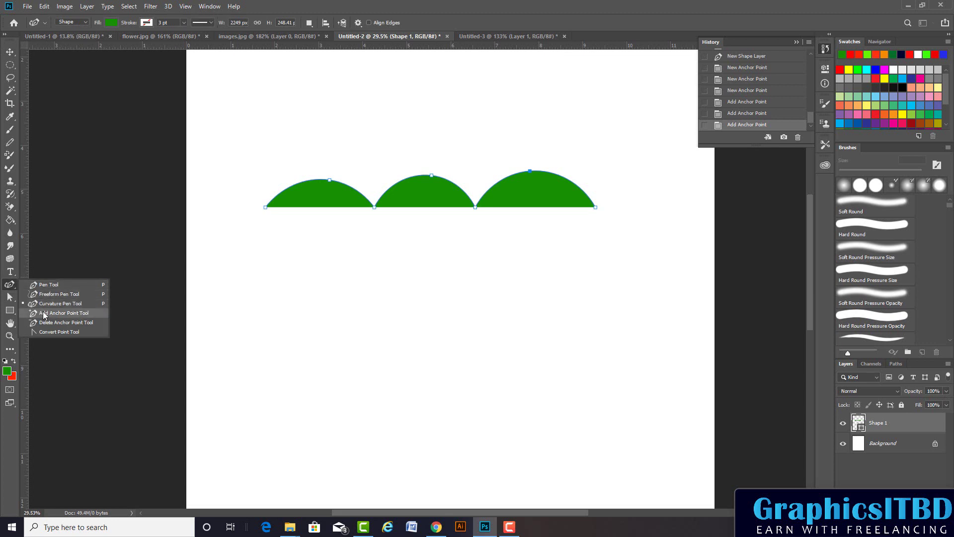
left_click(59, 315)
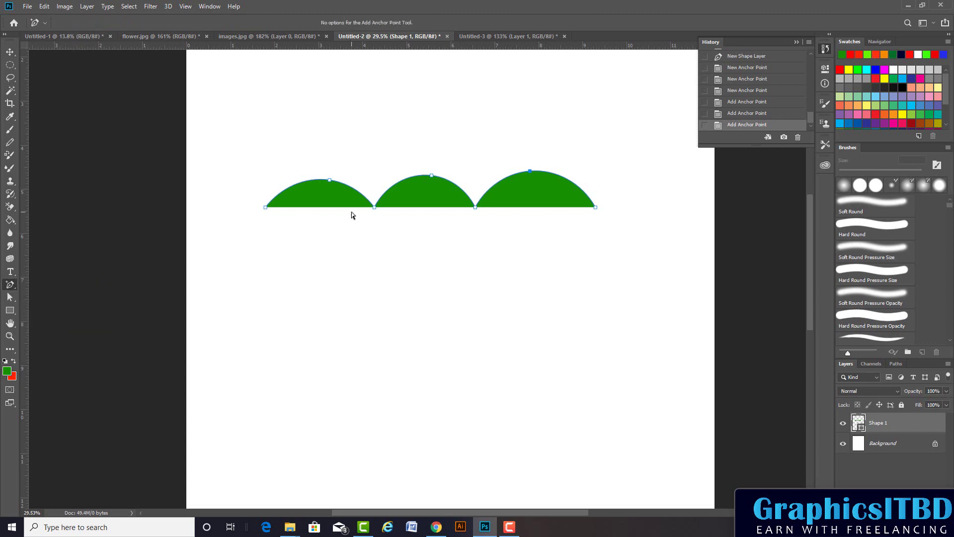
scroll(331, 184, "up", 2, "alt")
scroll(330, 185, "up", 1, "alt")
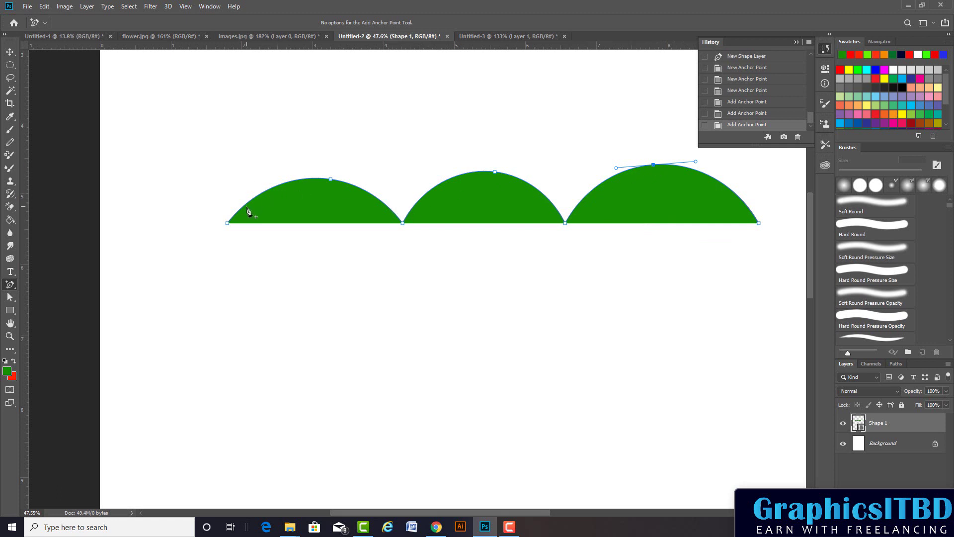
scroll(231, 217, "up", 2)
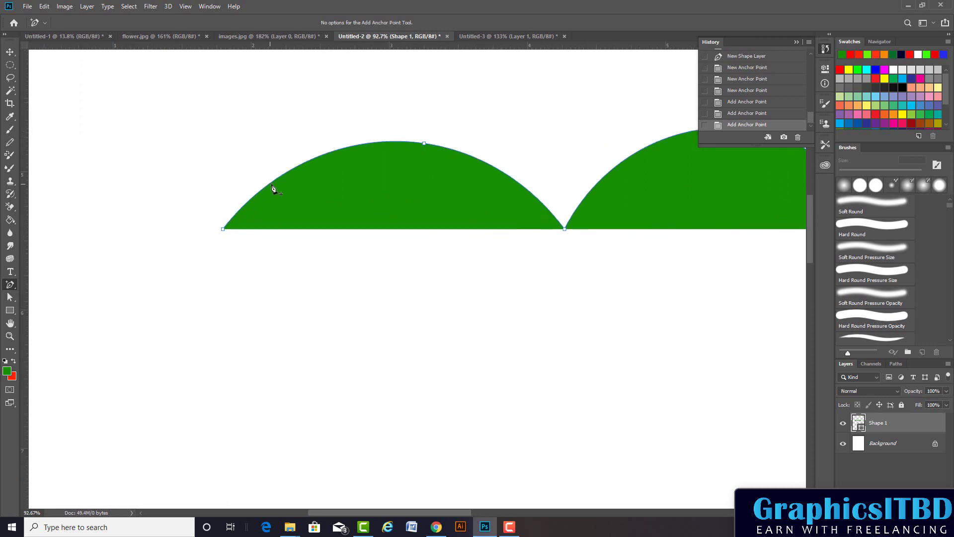
right_click(10, 285)
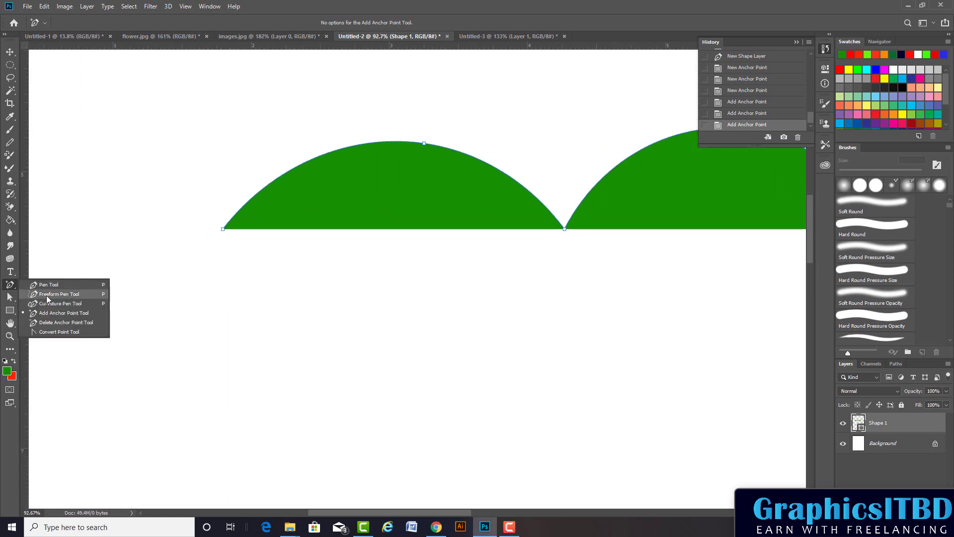
left_click(71, 314)
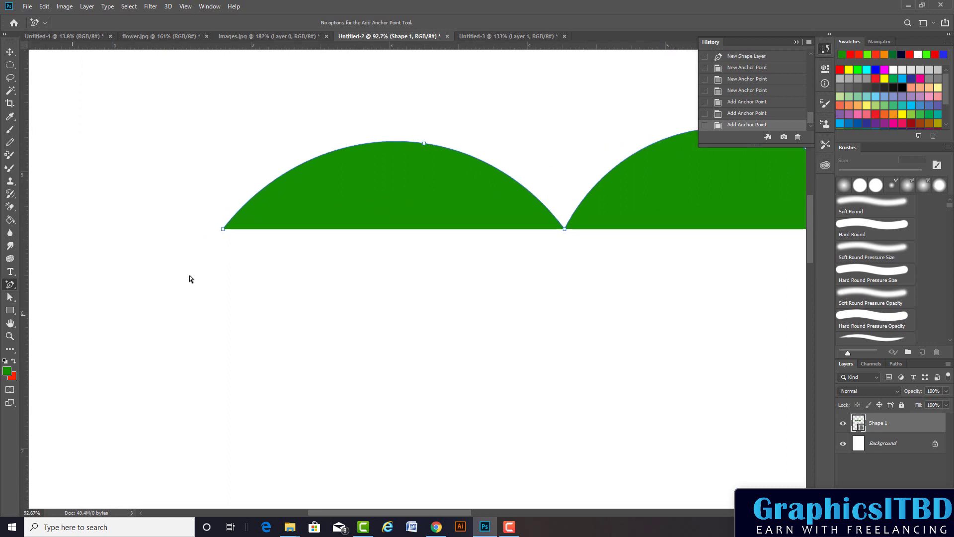
scroll(320, 168, "up", 1)
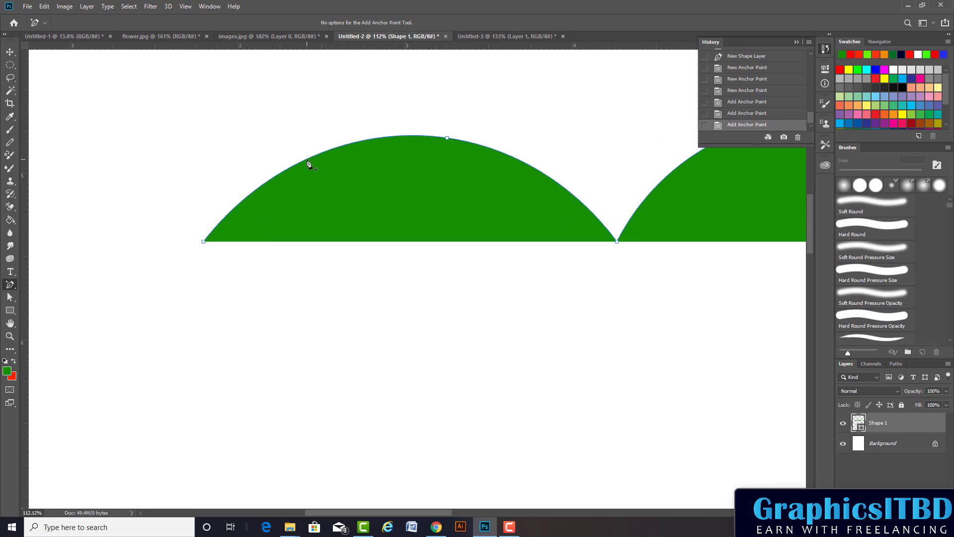
Add extra anchor points on the first arch's left and right curves
left_click(306, 160)
left_click(307, 159)
key("ctrl+z")
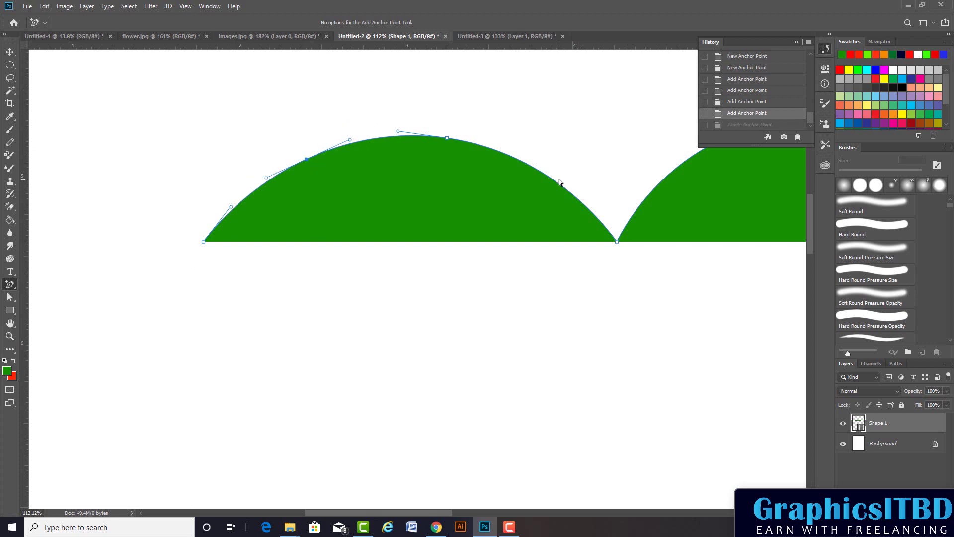
left_click(554, 180)
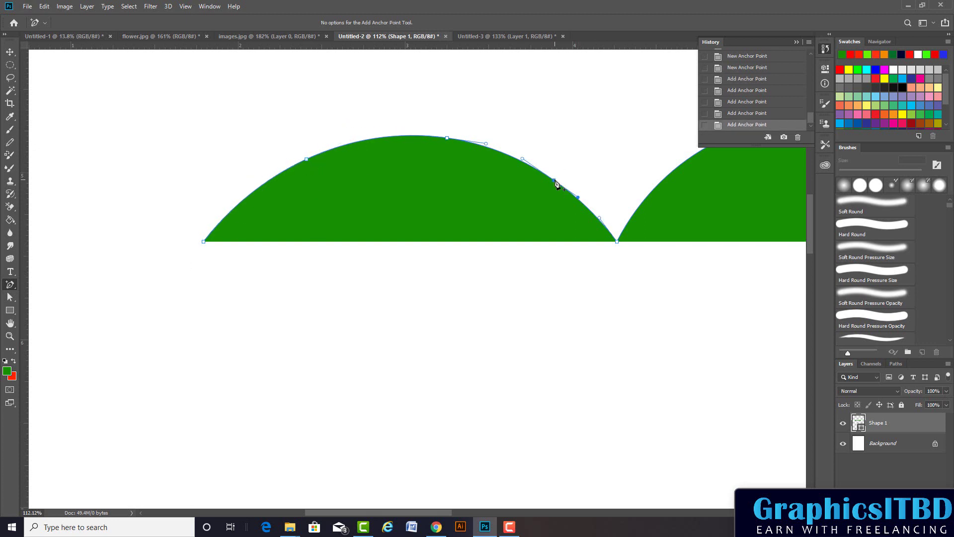
left_click(283, 172)
Delete the two extra anchors on the first arch's left curve using the Delete Anchor Point Tool
right_click(4, 286)
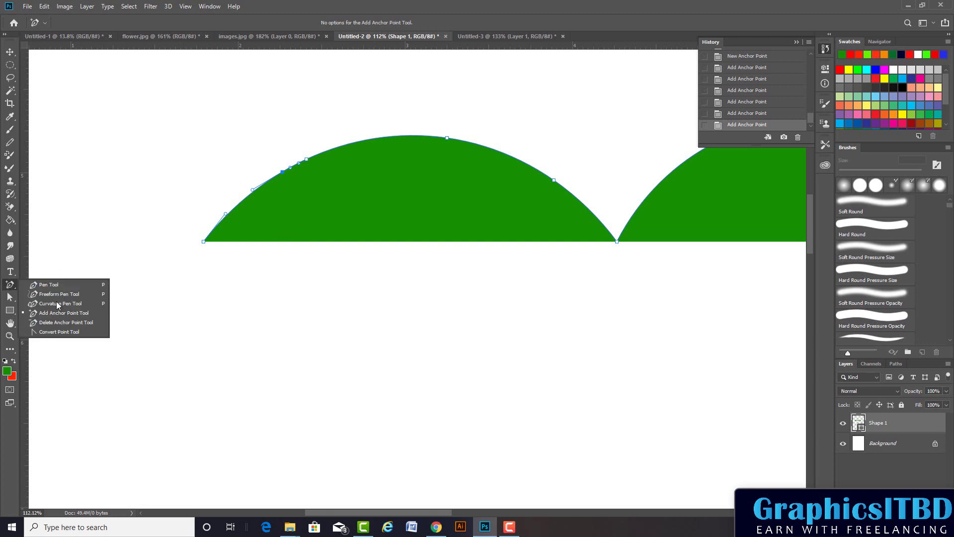
left_click(47, 323)
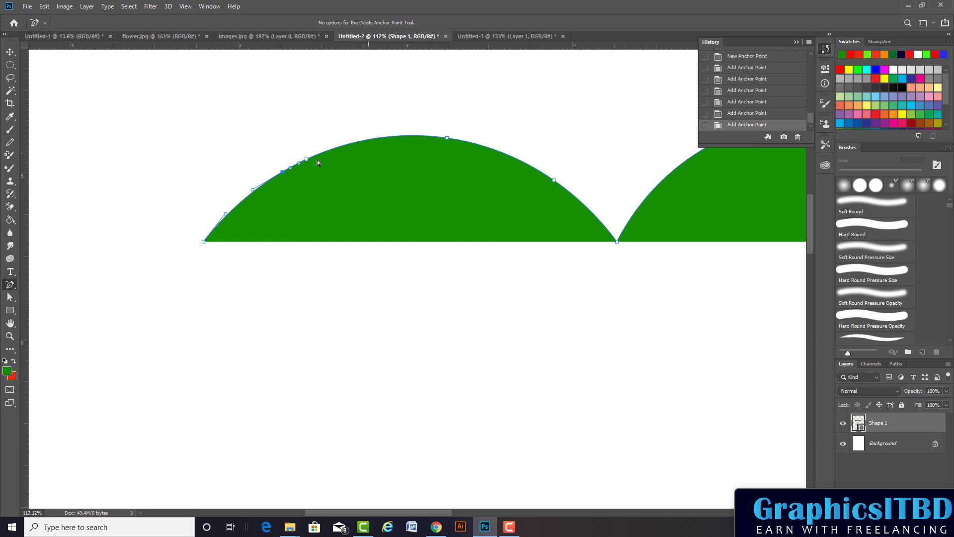
scroll(288, 179, "up", 1)
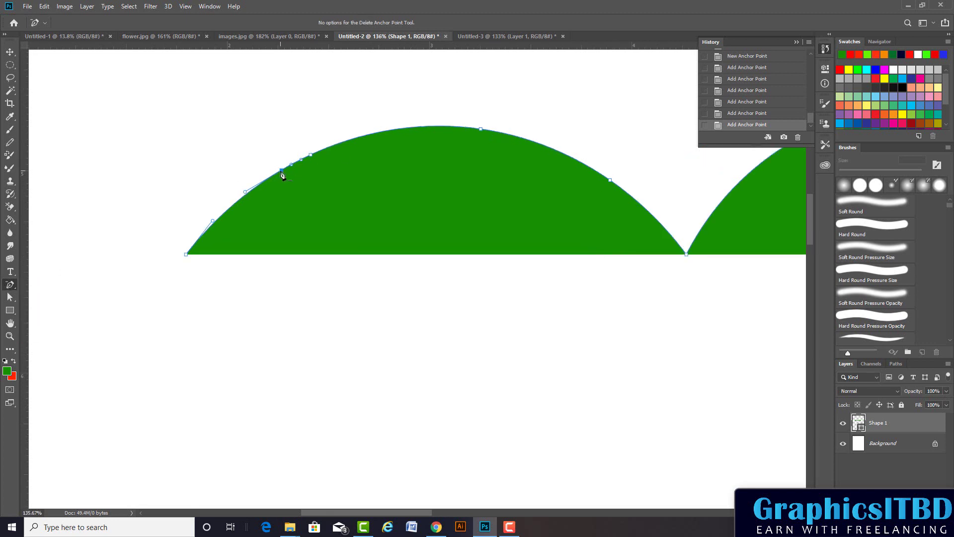
left_click(282, 172)
left_click(311, 155)
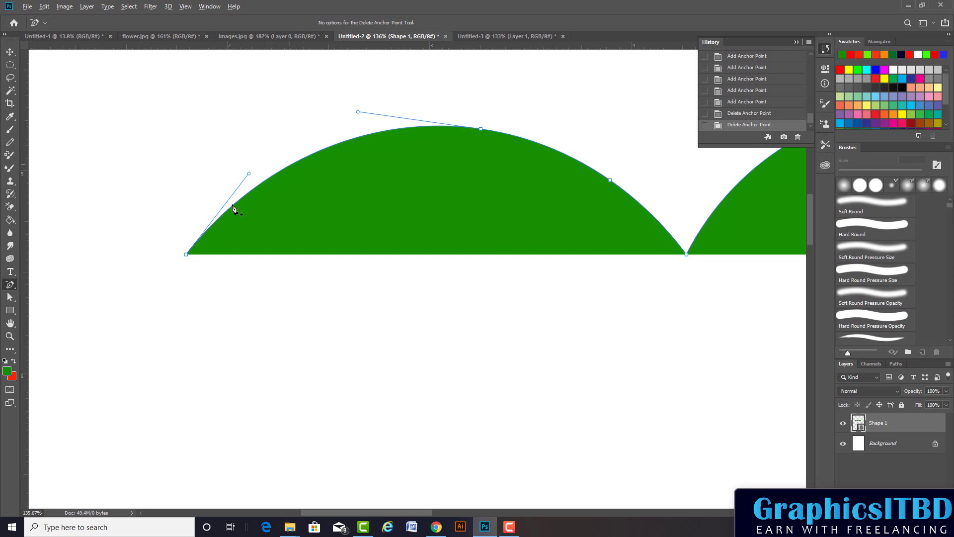
right_click(11, 286)
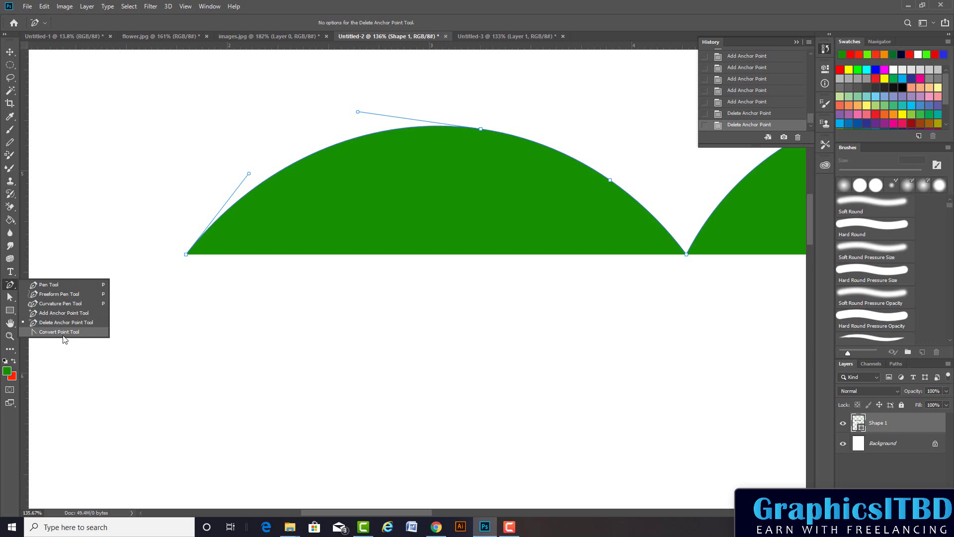
Convert the arch's right-side anchor, dragging handles so that side dips into a wave
left_click(70, 335)
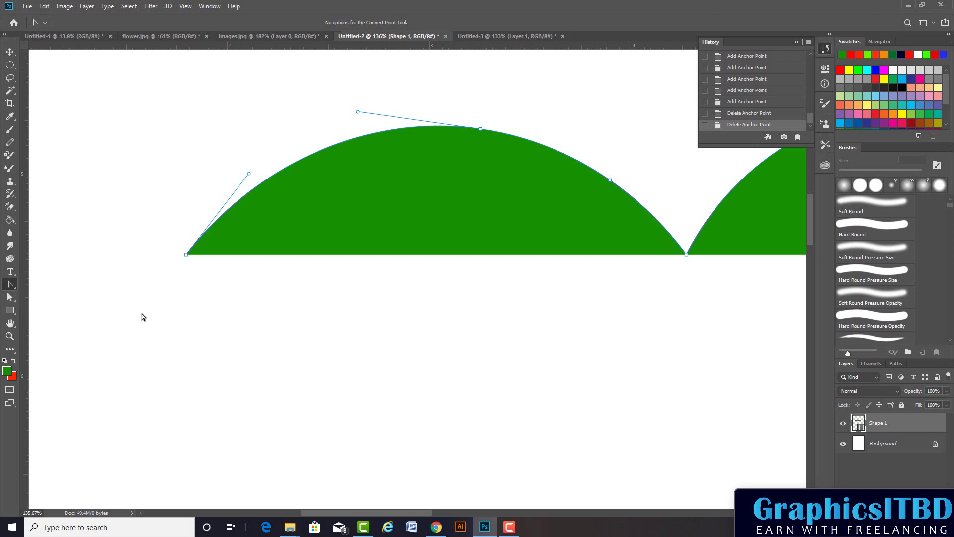
left_click(187, 254)
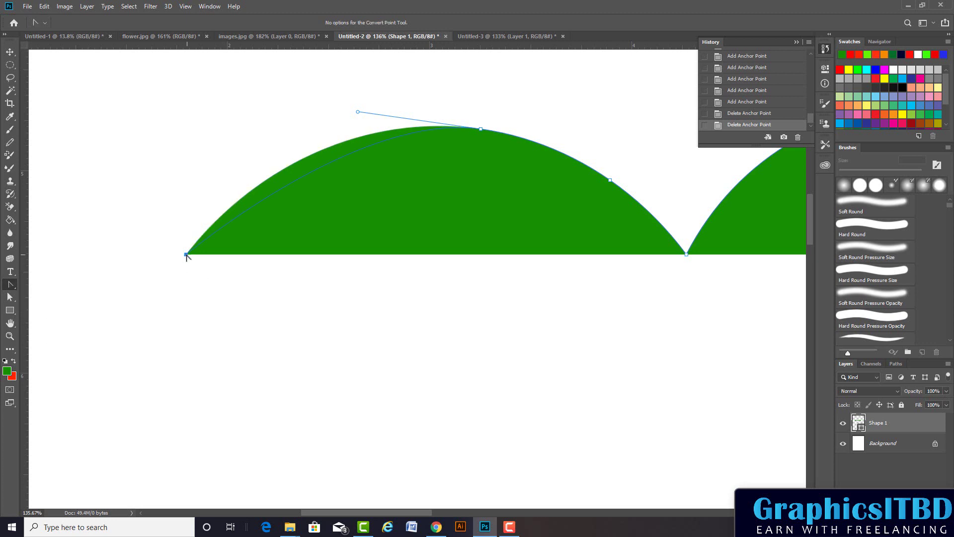
left_click_drag(187, 254, 167, 254)
key("ctrl+z")
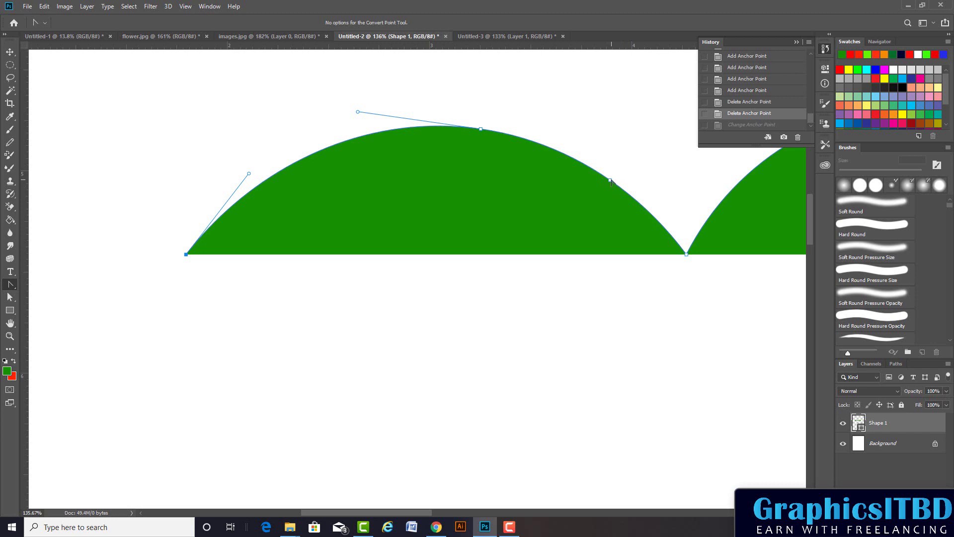
left_click_drag(610, 180, 622, 210)
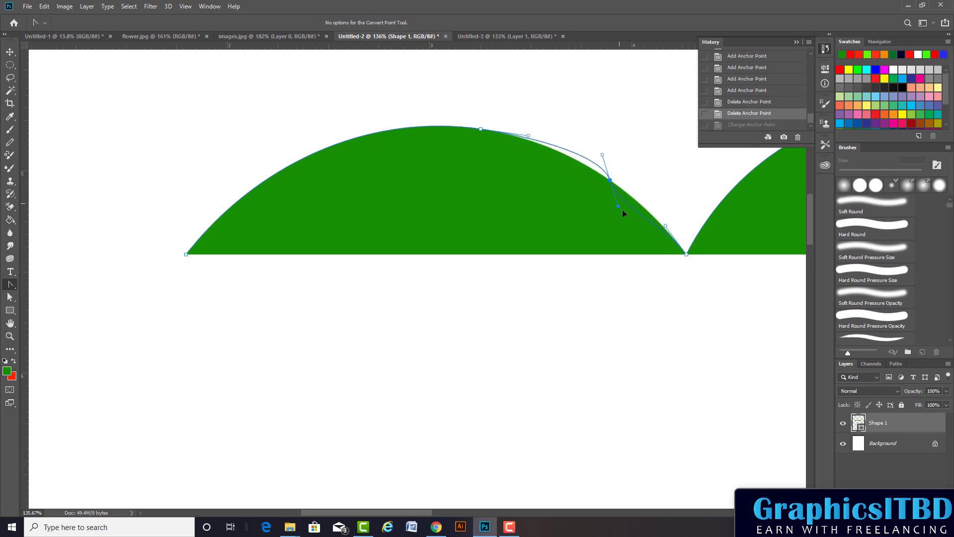
mouse_move(622, 211)
left_mouse_down()
mouse_move(673, 234)
mouse_move(611, 266)
mouse_move(607, 242)
mouse_move(635, 239)
left_mouse_up()
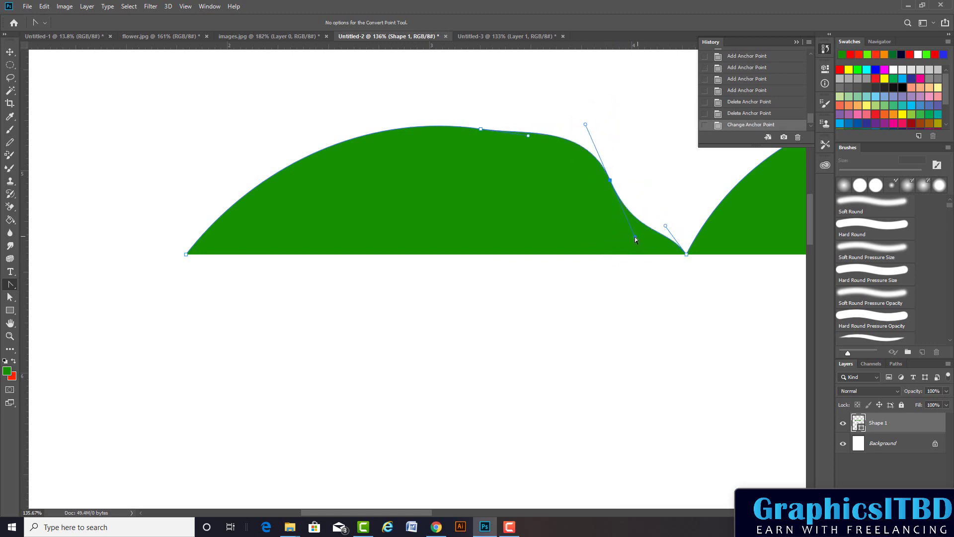
Drag new handles from the arch's top anchor to reshape it, then return to the Pen Tool
right_click(10, 285)
left_click(44, 332)
left_click_drag(481, 130, 547, 175)
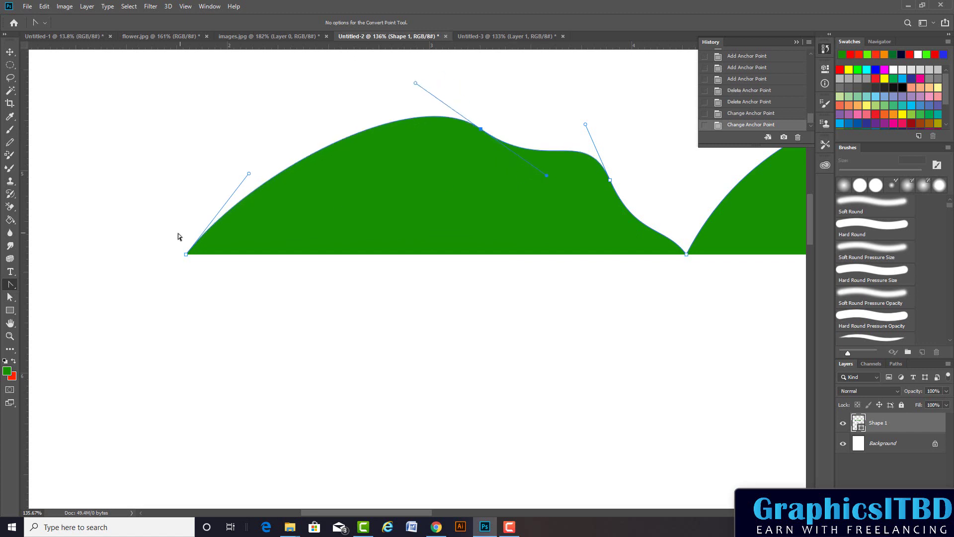
right_click(10, 284)
left_click(82, 282)
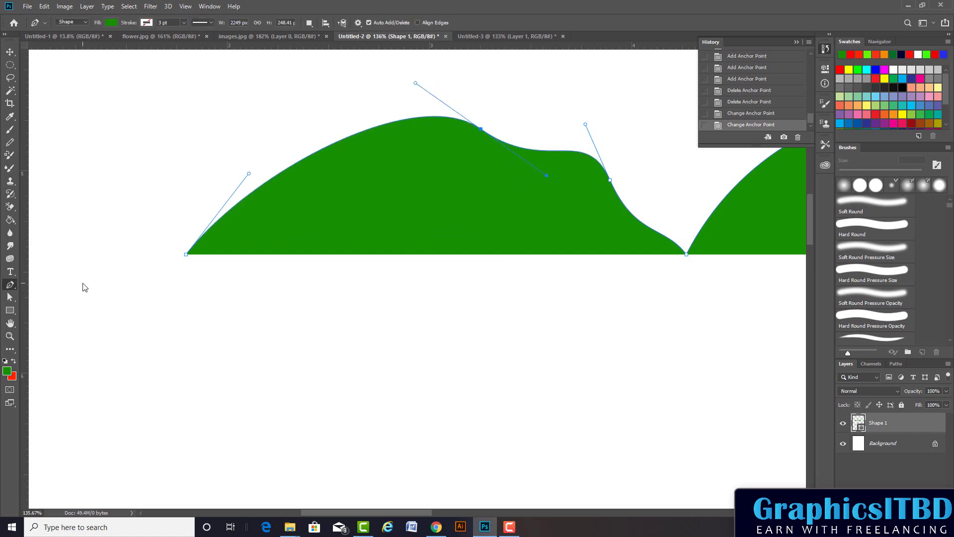